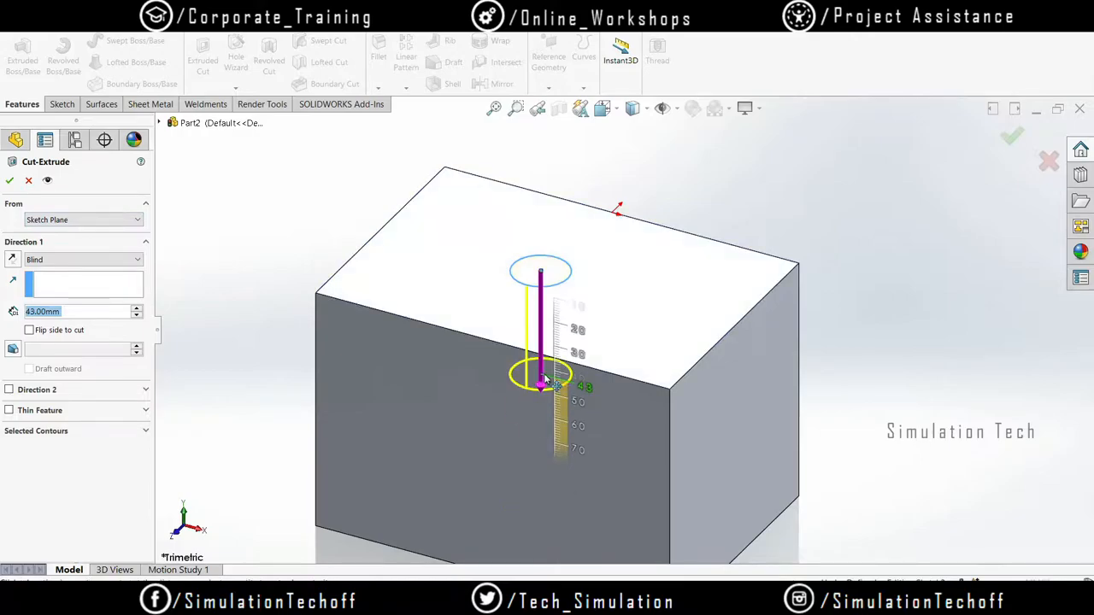
Step: Finish the blind circular cut 43 mm deep into the block's top face
click(10, 181)
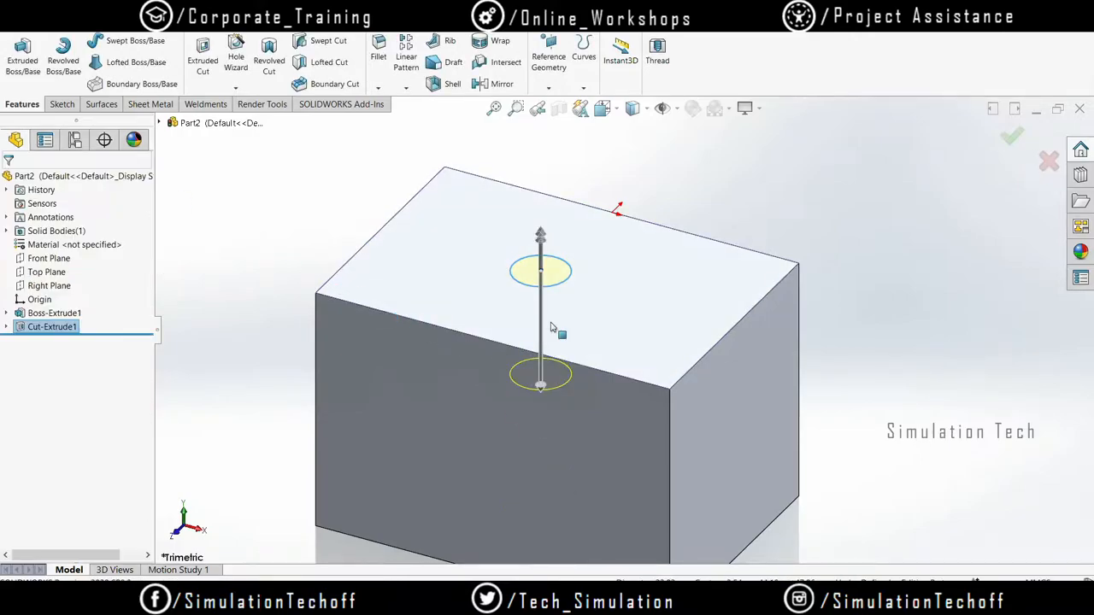
middle_drag(564, 330, 590, 363)
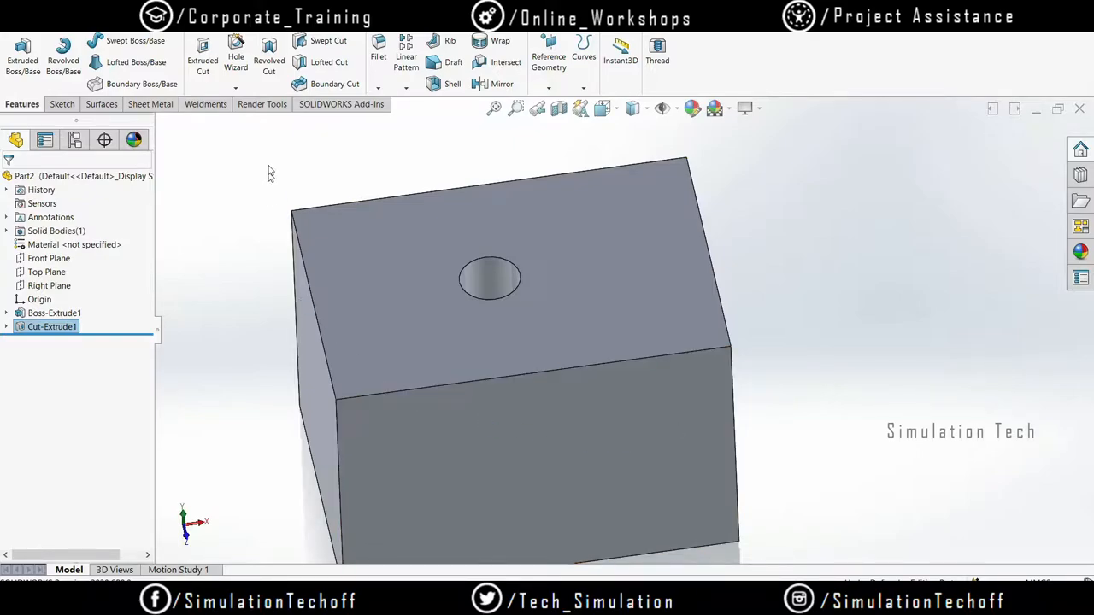
Step: Start a Thread feature and choose the hole's upper circular edge as the thread location
click(237, 88)
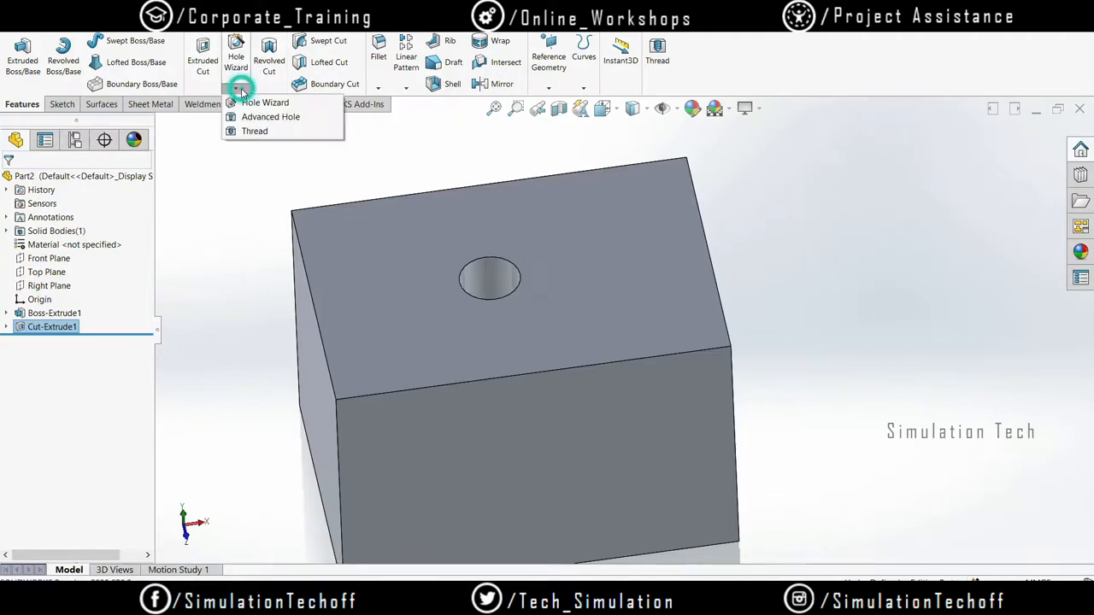
click(277, 135)
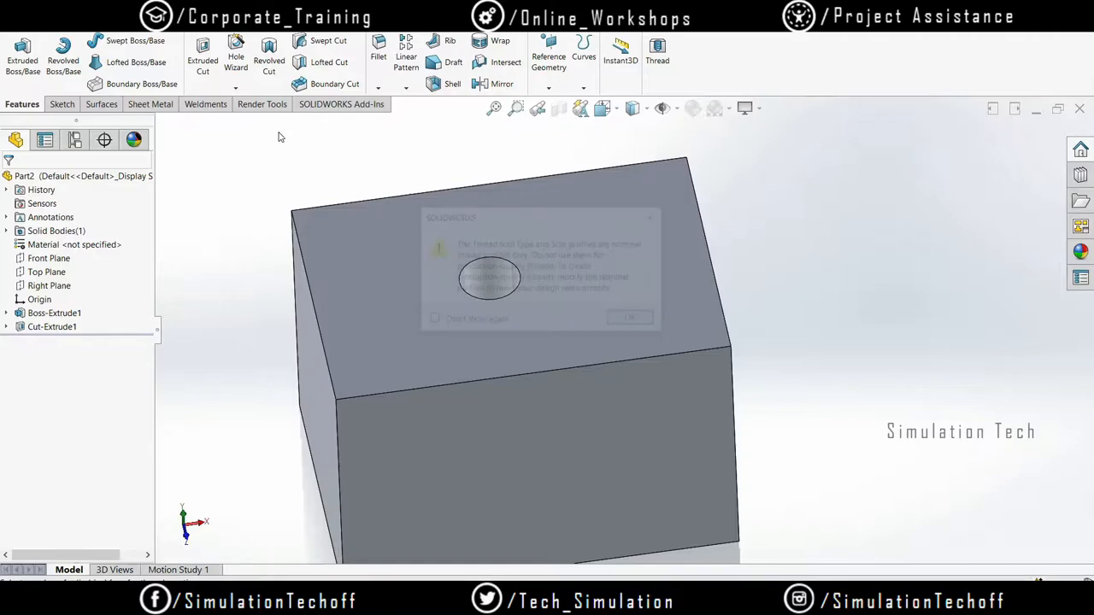
click(635, 320)
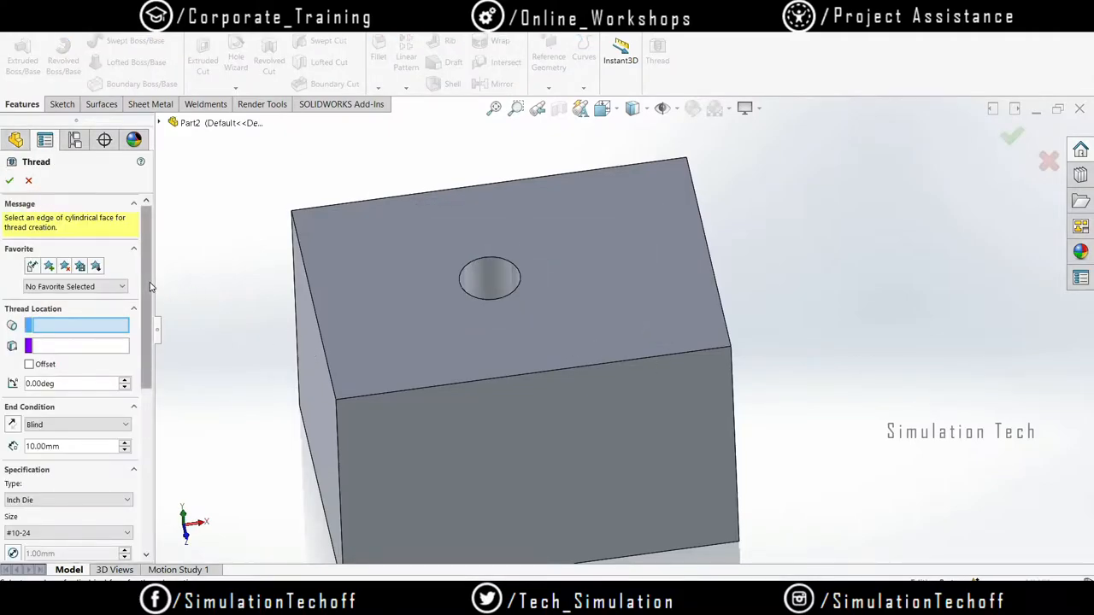
drag(150, 289, 153, 317)
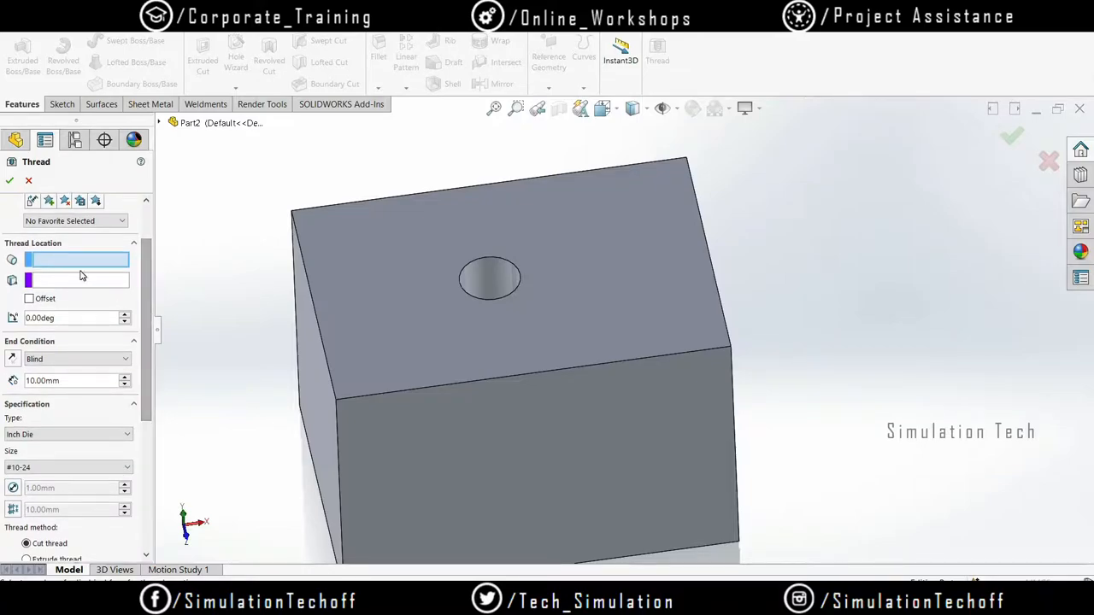
click(482, 259)
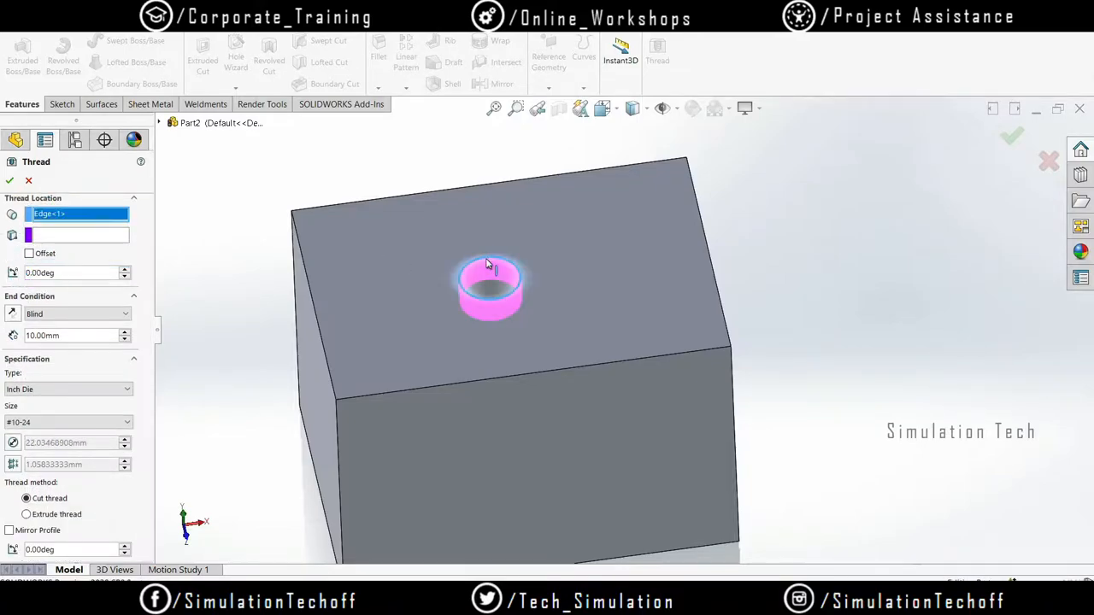
scroll(524, 340, down, 2)
scroll(518, 282, up, 3)
scroll(518, 282, down, 6)
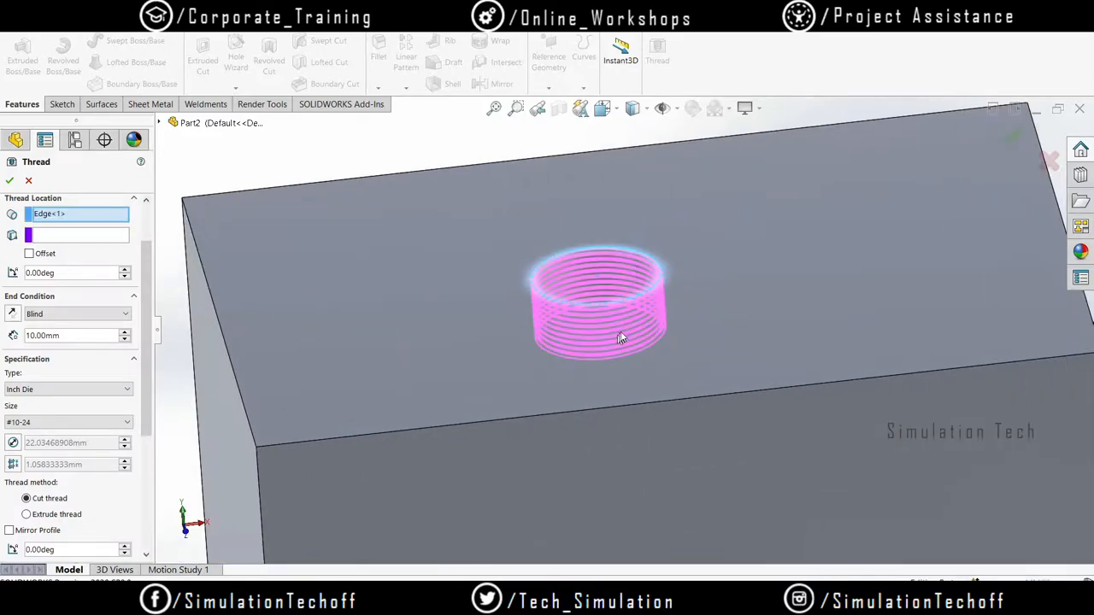
mouse_move(603, 311)
middle_down()
mouse_move(586, 298)
mouse_move(586, 359)
mouse_move(589, 318)
middle_up()
scroll(591, 311, up, 3)
scroll(590, 311, down, 4)
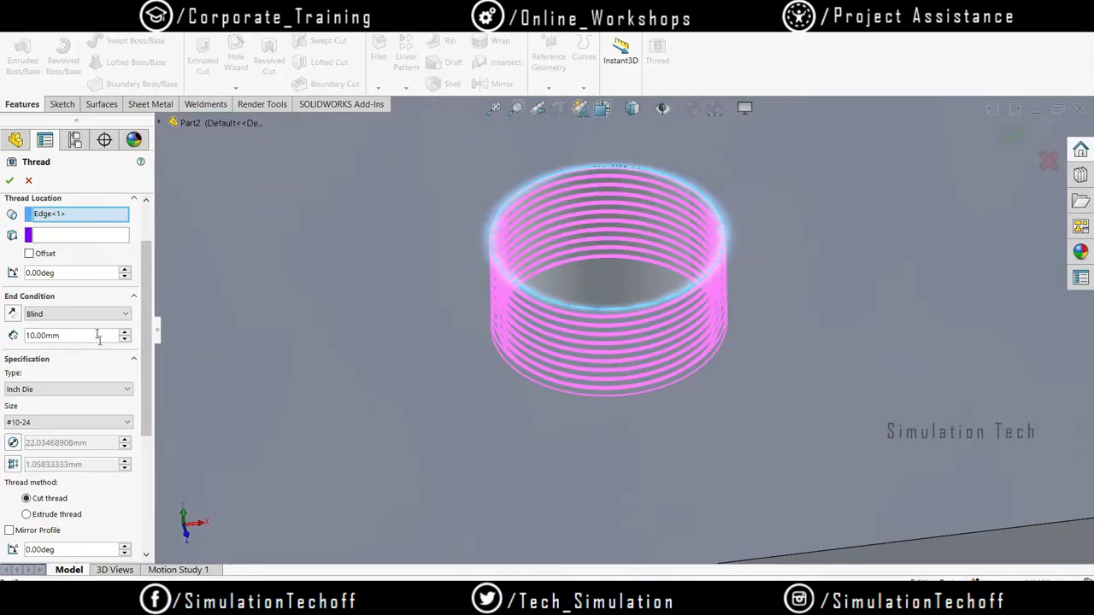
Step: Set the thread's blind depth to 20 mm
key(z)
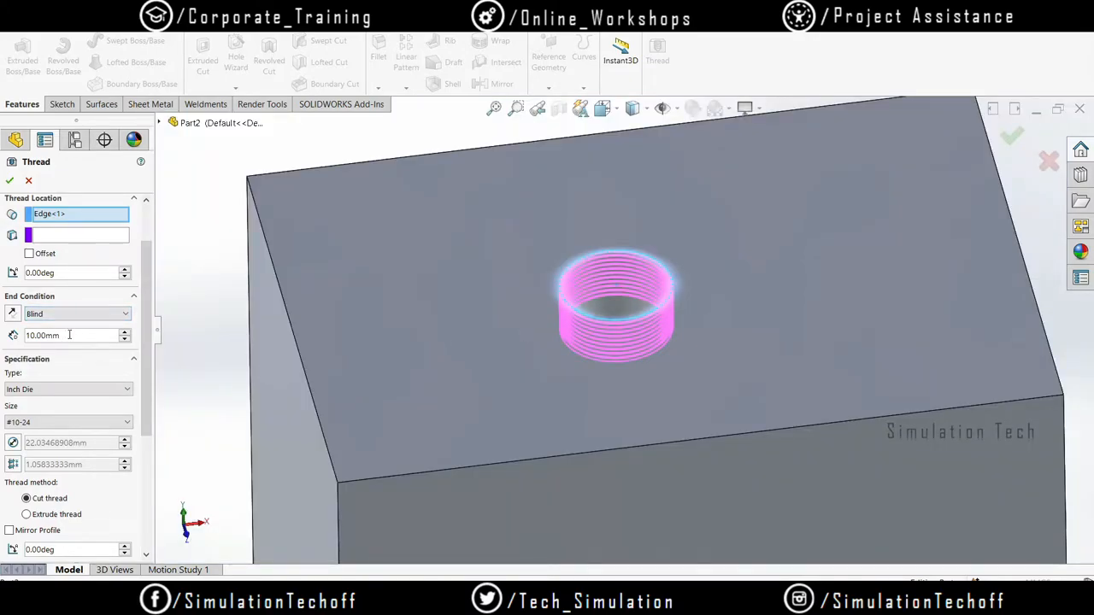
double_click(43, 335)
text(20)
key(Return)
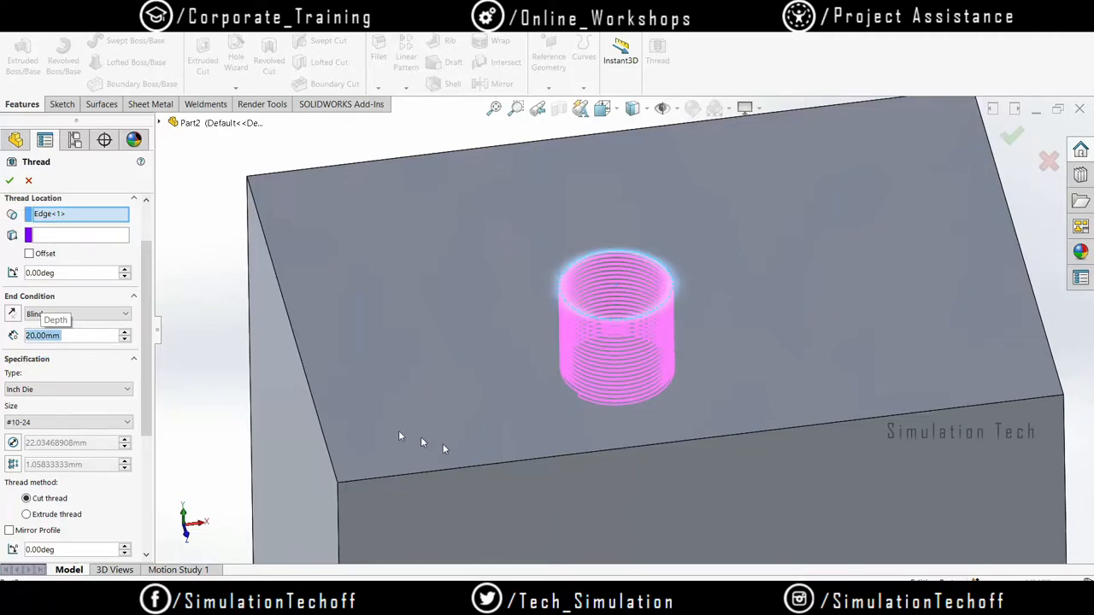
scroll(530, 427, down, 2)
scroll(684, 419, up, 3)
middle_drag(689, 352, 703, 382)
scroll(608, 339, down, 4)
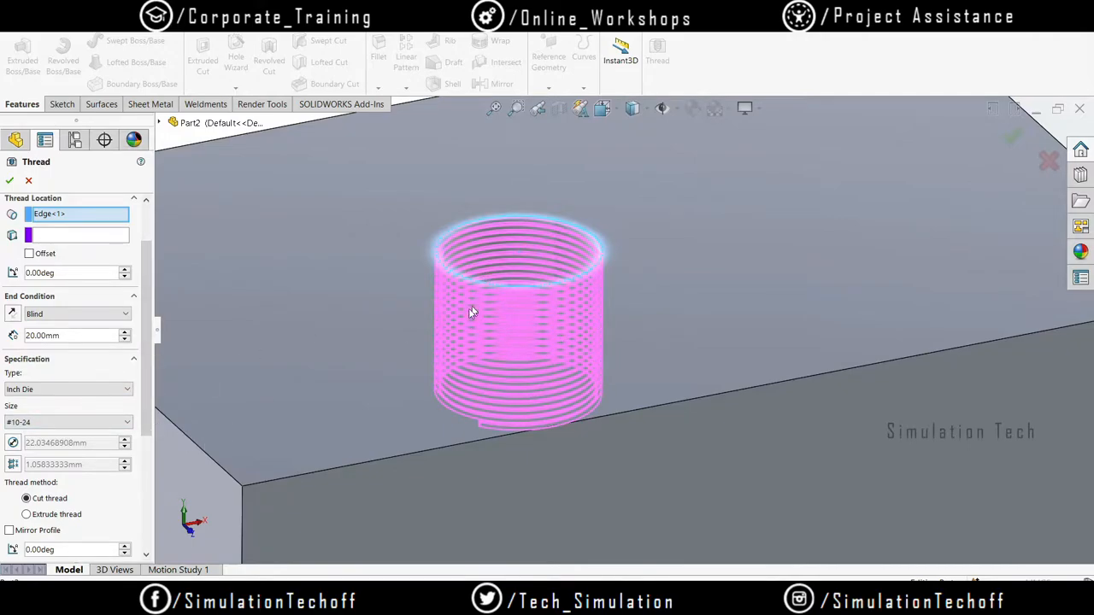
Step: Set the thread specification to type Metric Die with size M10x1.5
click(60, 392)
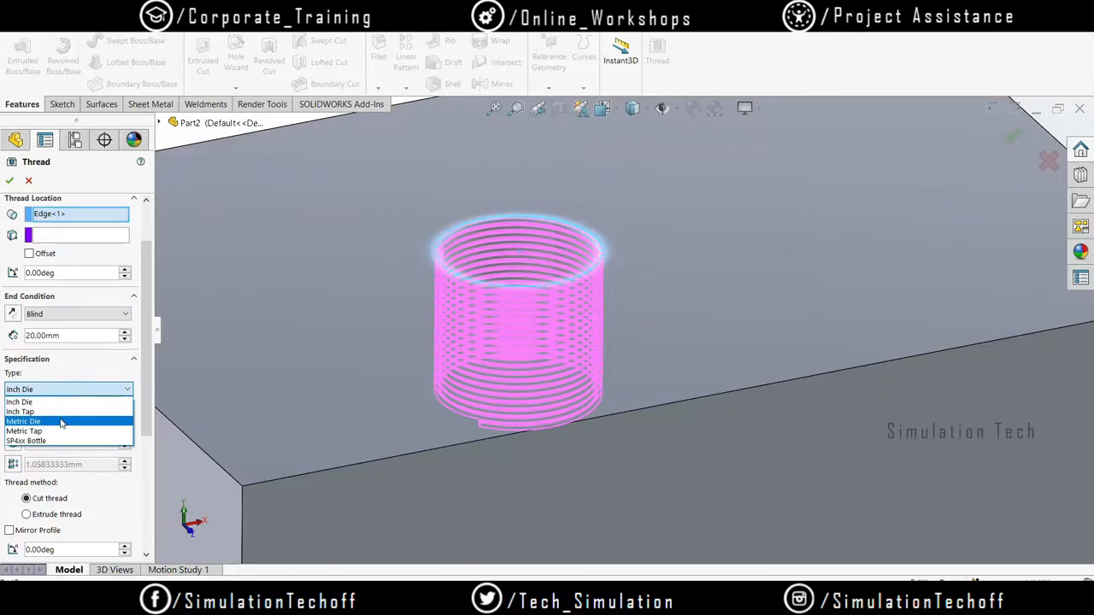
click(47, 422)
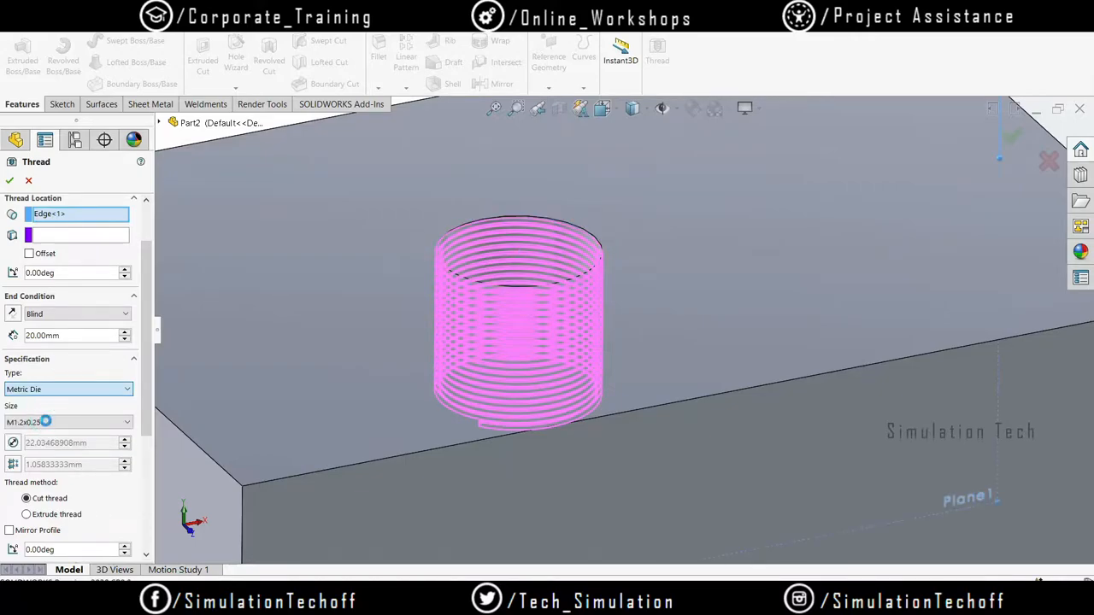
middle_drag(655, 313, 635, 363)
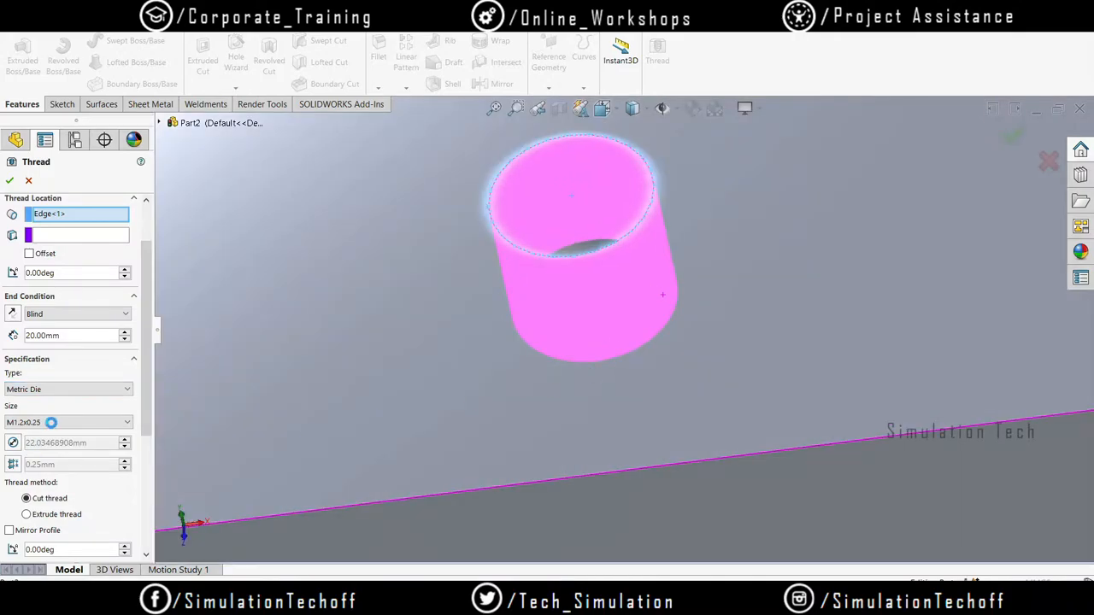
click(83, 422)
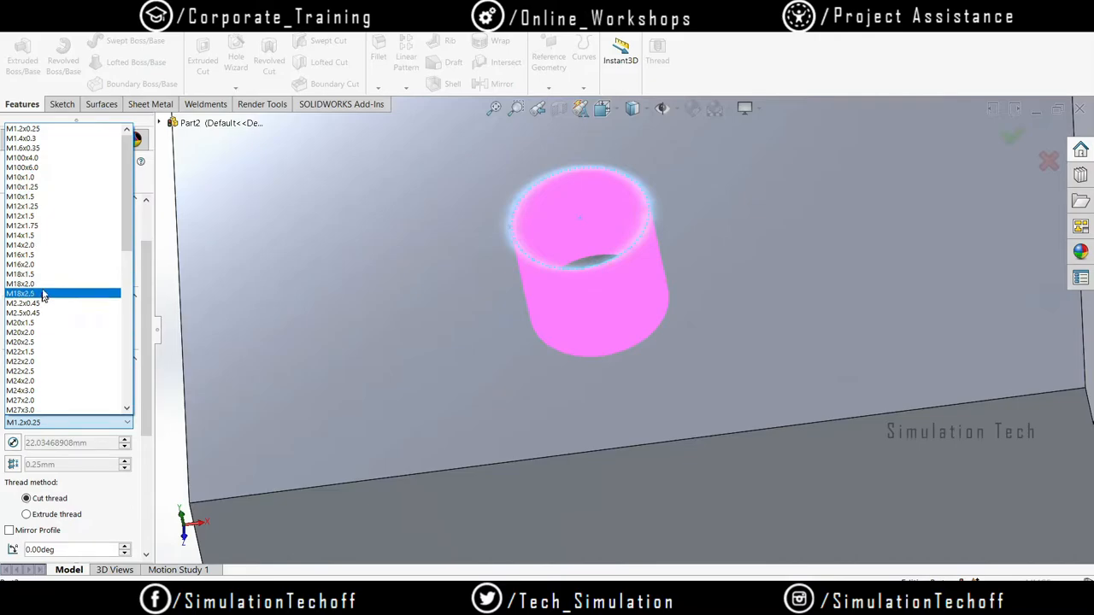
click(34, 197)
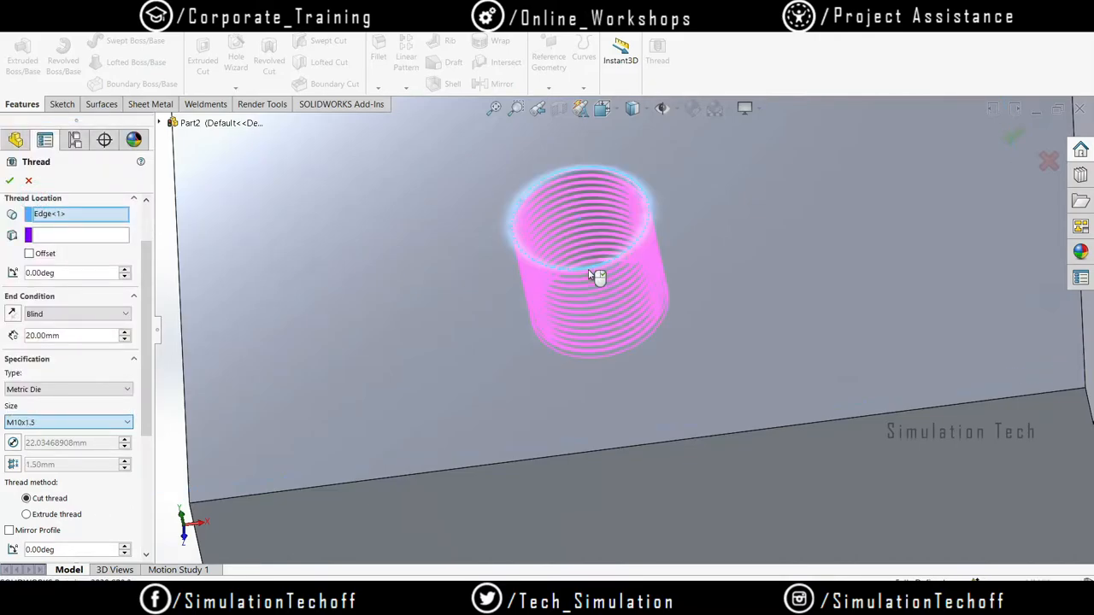
middle_drag(632, 227, 589, 373)
Step: Switch the thread method to Extrude thread and create the thread in the hole
drag(146, 337, 144, 423)
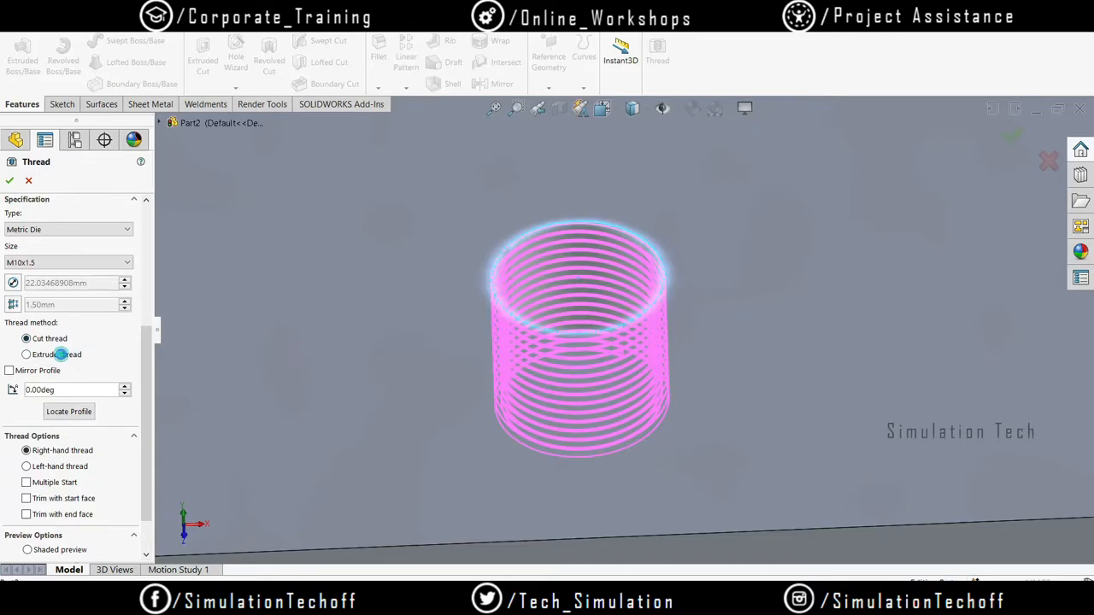
click(60, 354)
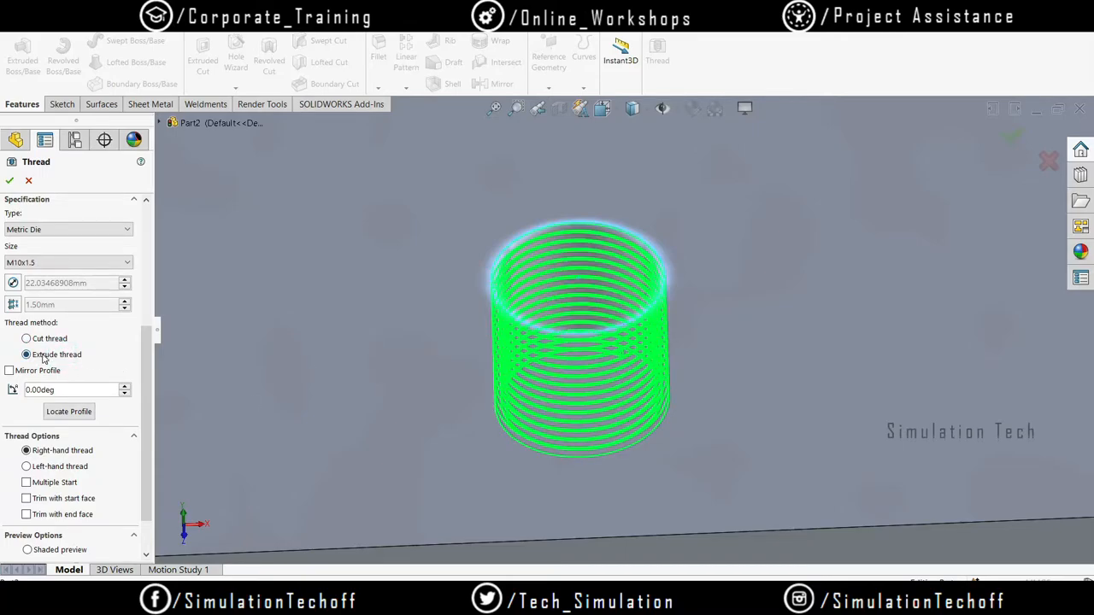
scroll(615, 344, up, 3)
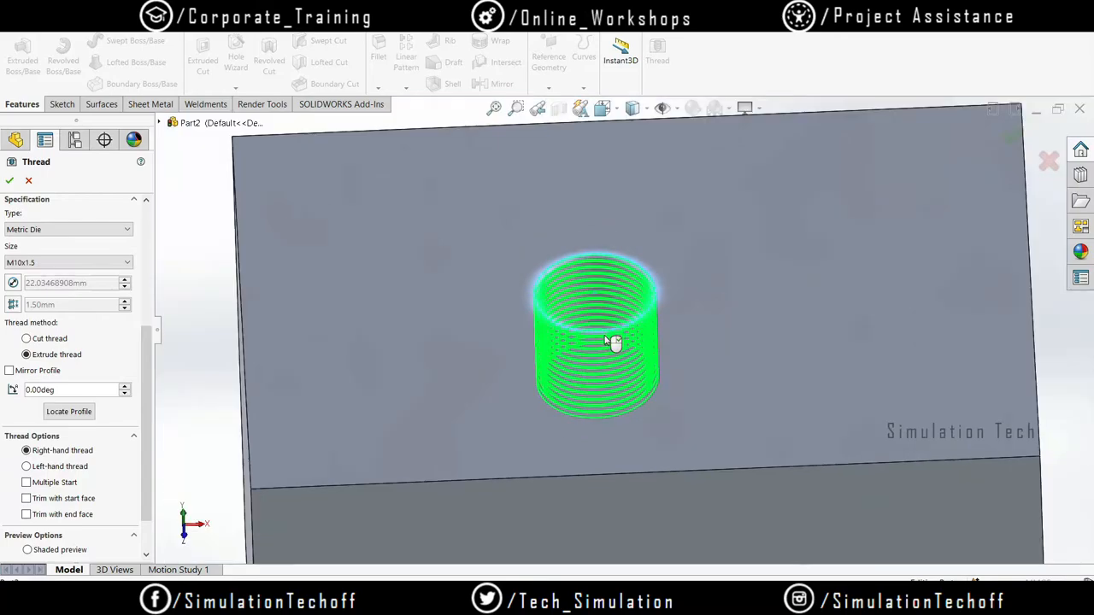
click(10, 182)
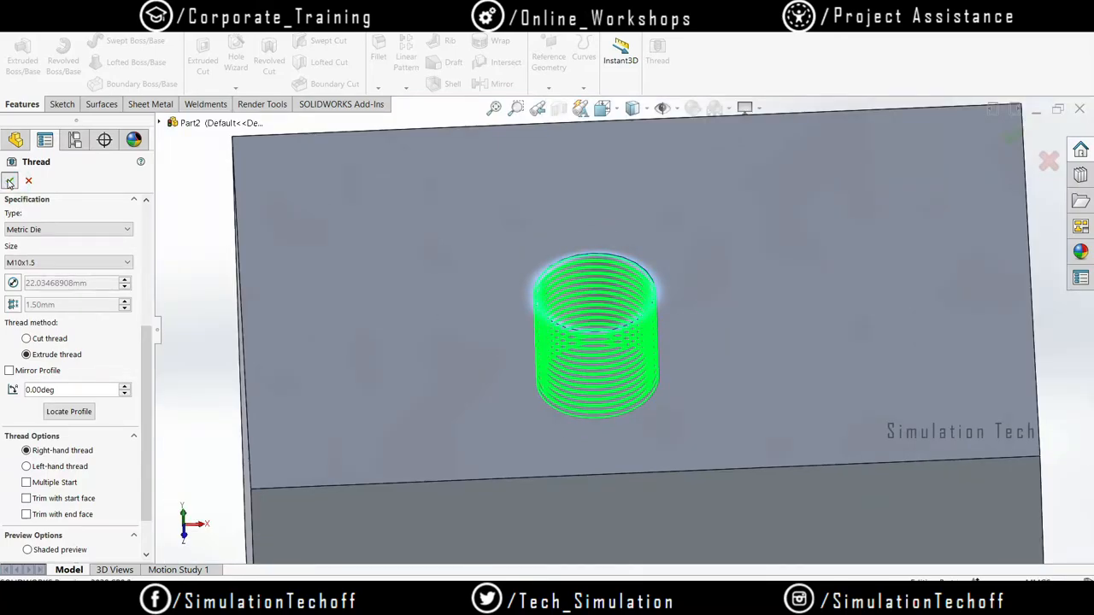
scroll(631, 285, down, 5)
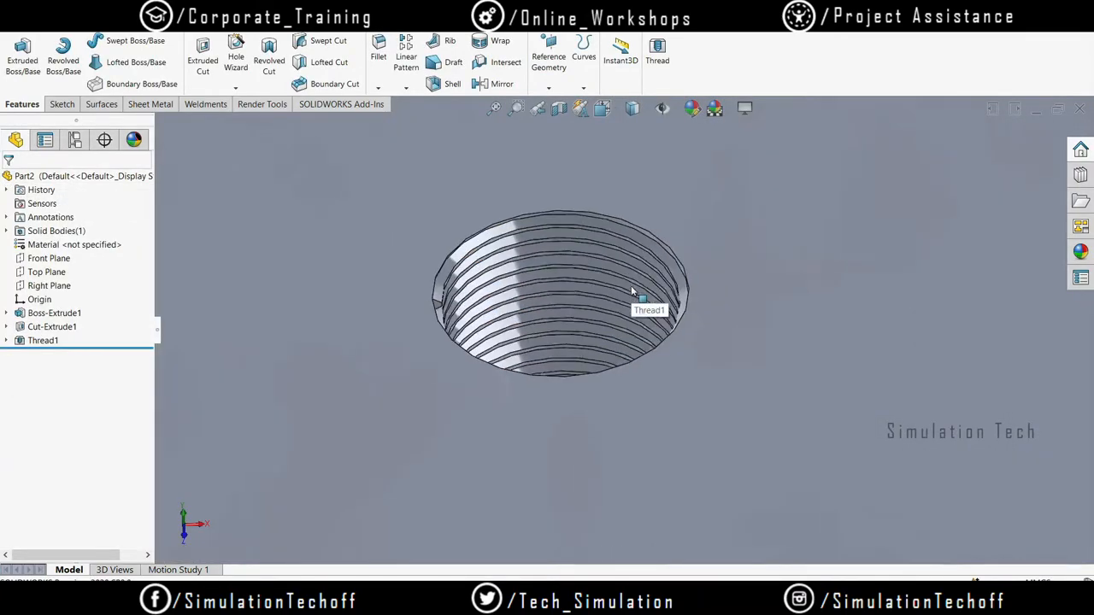
scroll(646, 342, up, 5)
scroll(642, 336, down, 2)
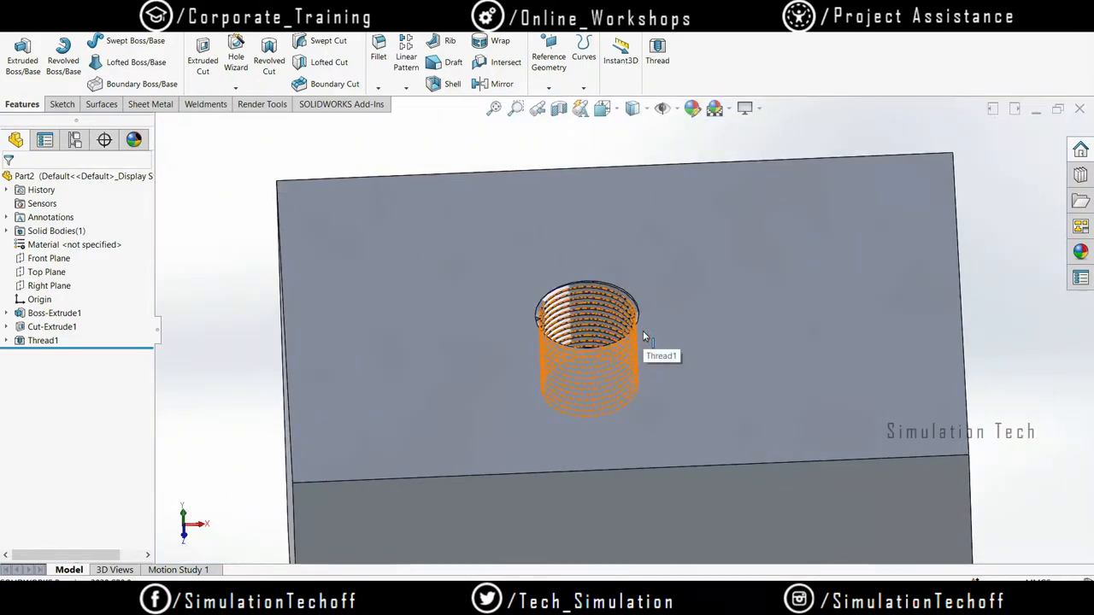
Step: Display the block as a wireframe with hidden lines visible and examine the thread inside the hole
click(646, 112)
click(633, 200)
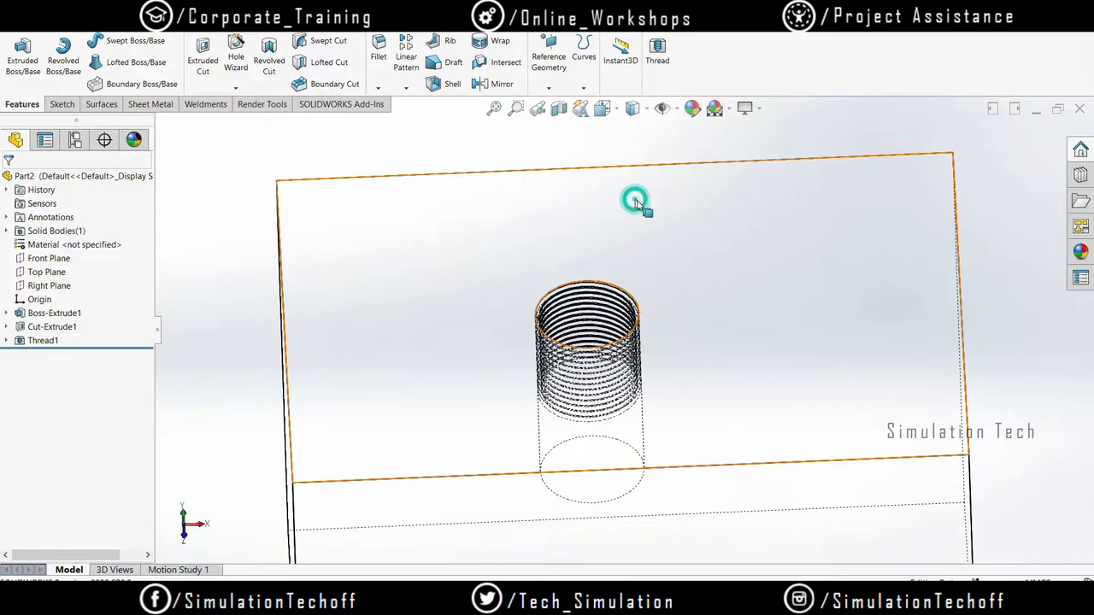
middle_drag(641, 419, 560, 339)
scroll(560, 339, down, 2)
scroll(489, 282, down, 5)
middle_drag(697, 385, 666, 356)
scroll(672, 355, up, 4)
scroll(712, 372, up, 4)
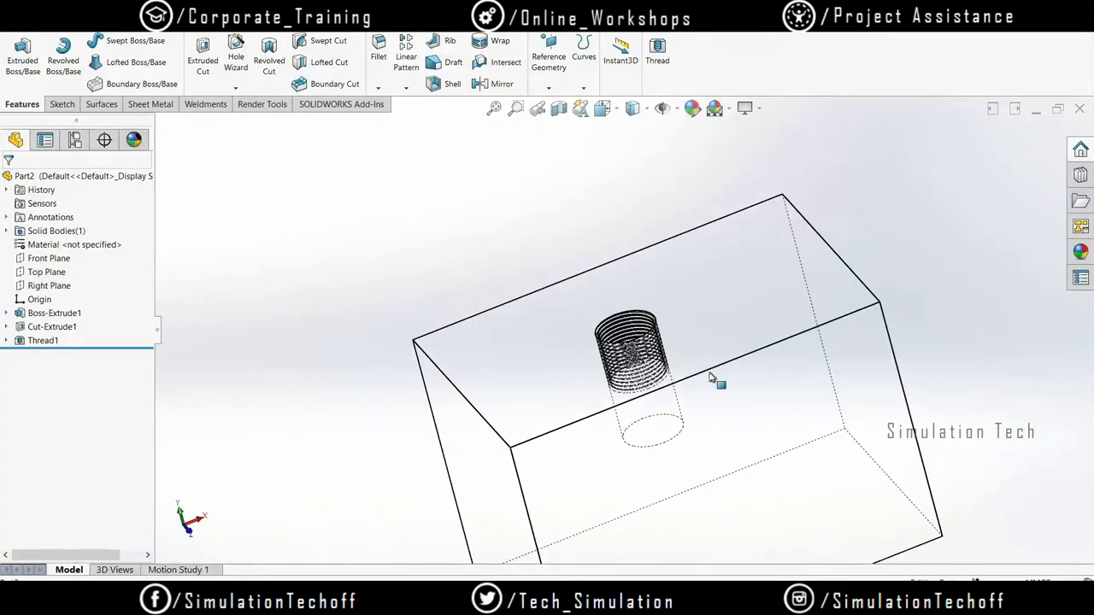
scroll(713, 295, down, 3)
click(447, 184)
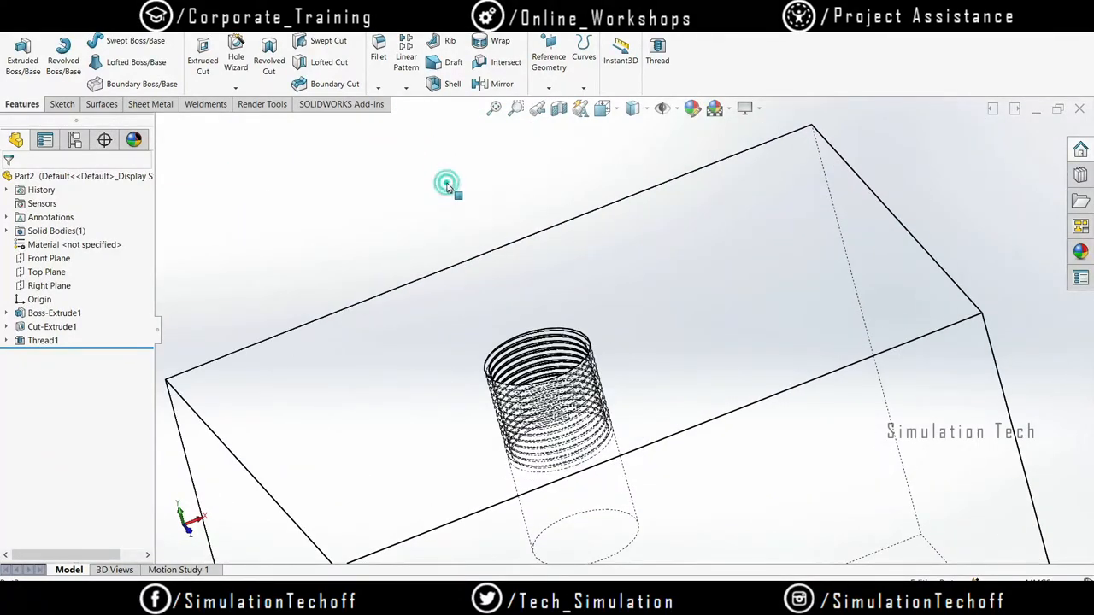
Step: Review where the Thread command is available among the hole commands and in the Features category of the command customization
click(239, 90)
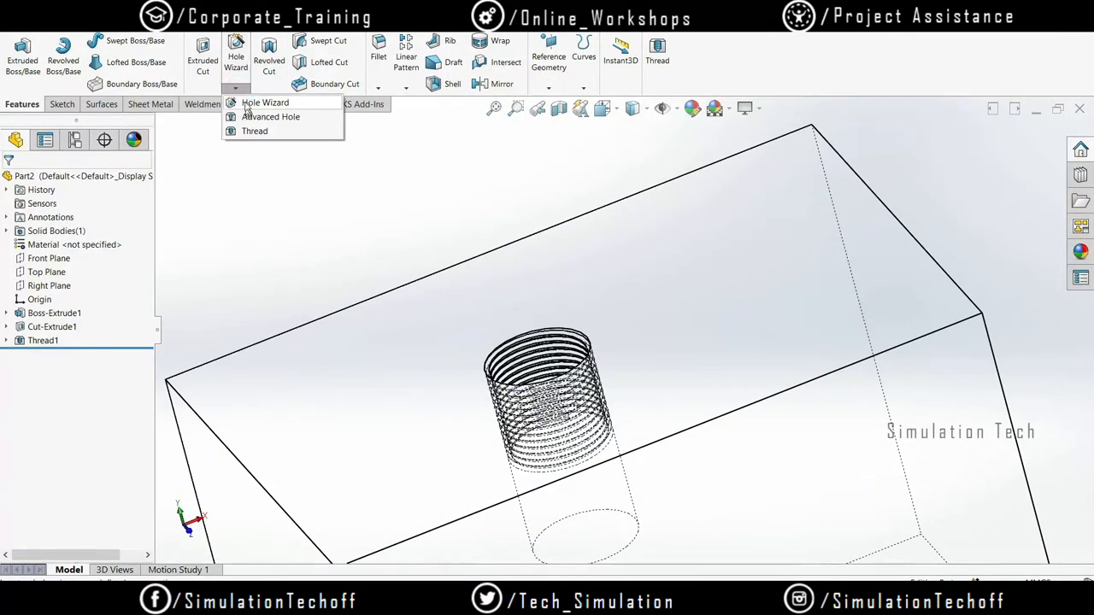
click(369, 192)
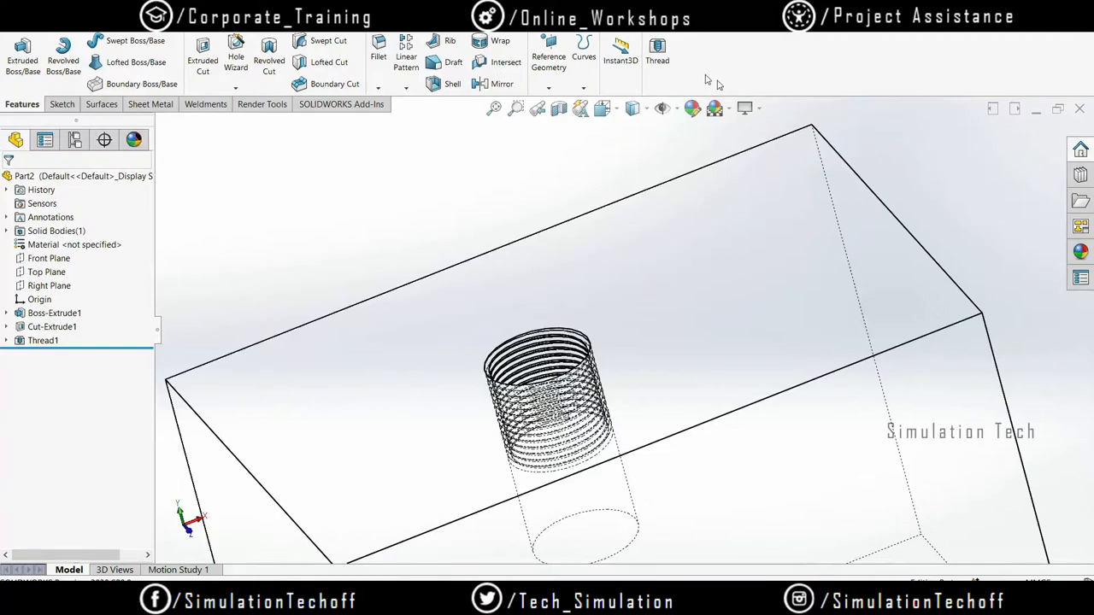
right_click(748, 59)
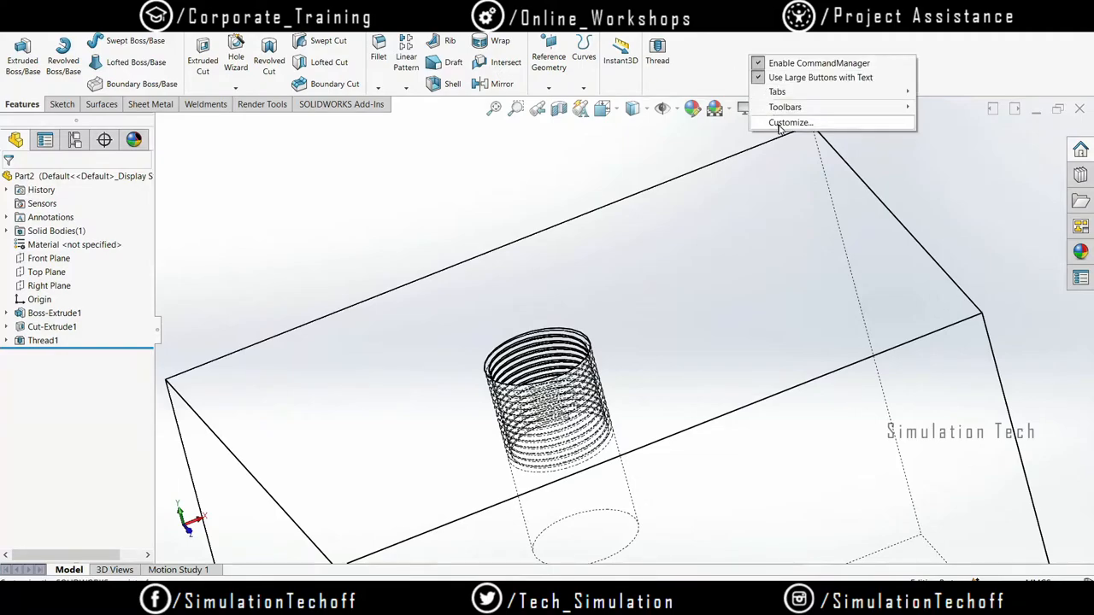
click(788, 122)
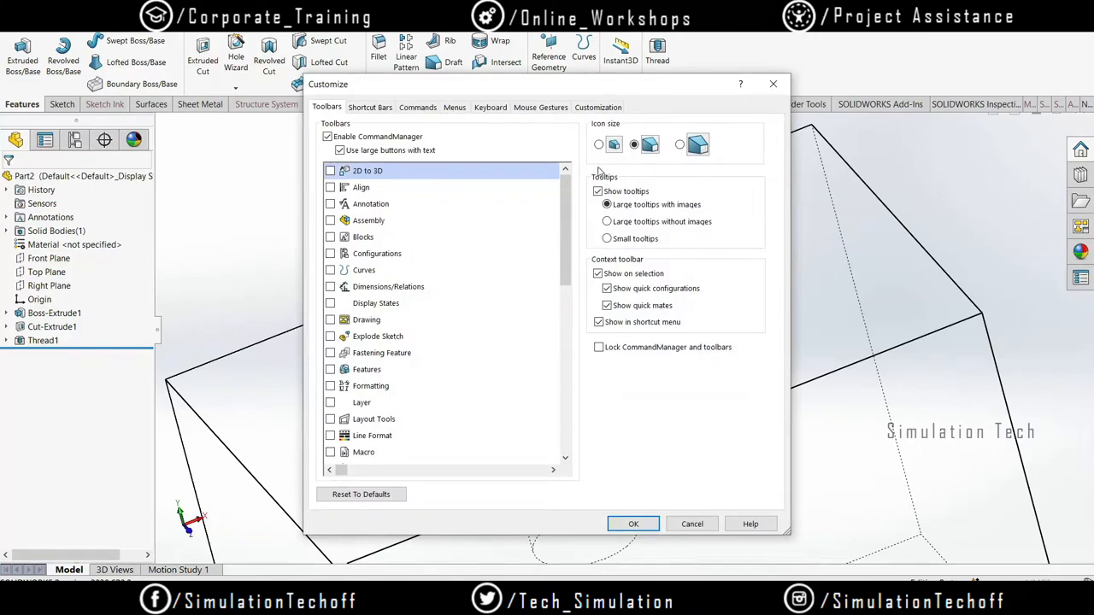
click(419, 108)
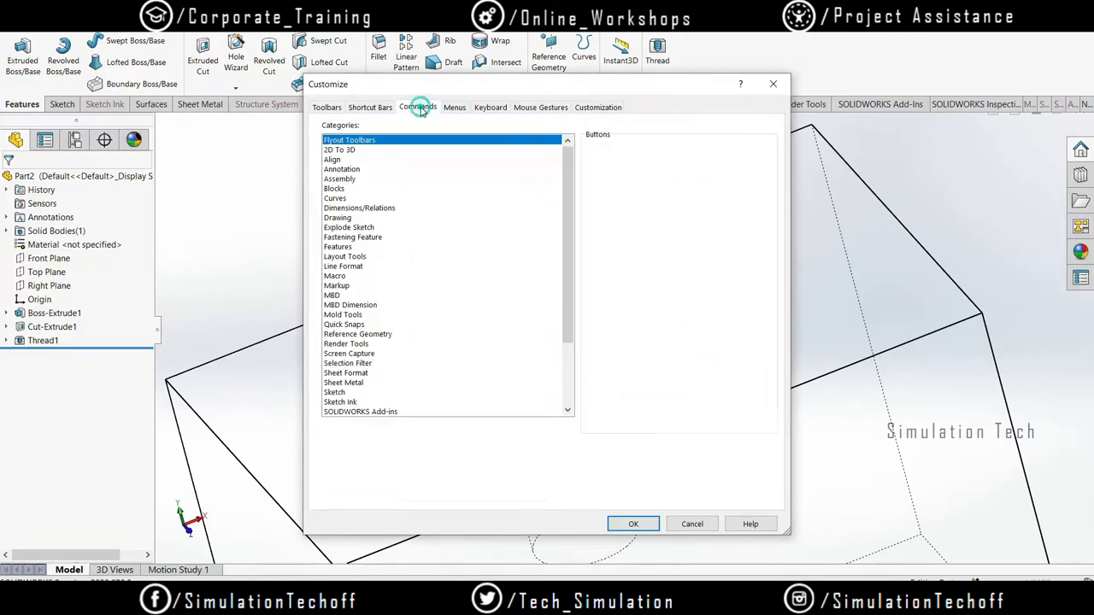
click(336, 248)
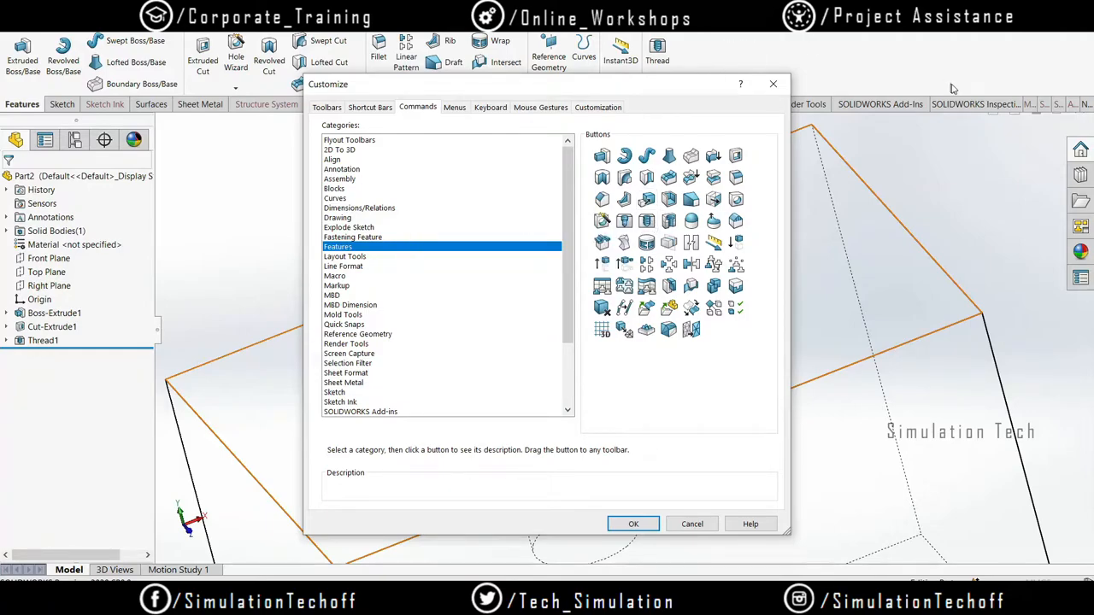
click(851, 71)
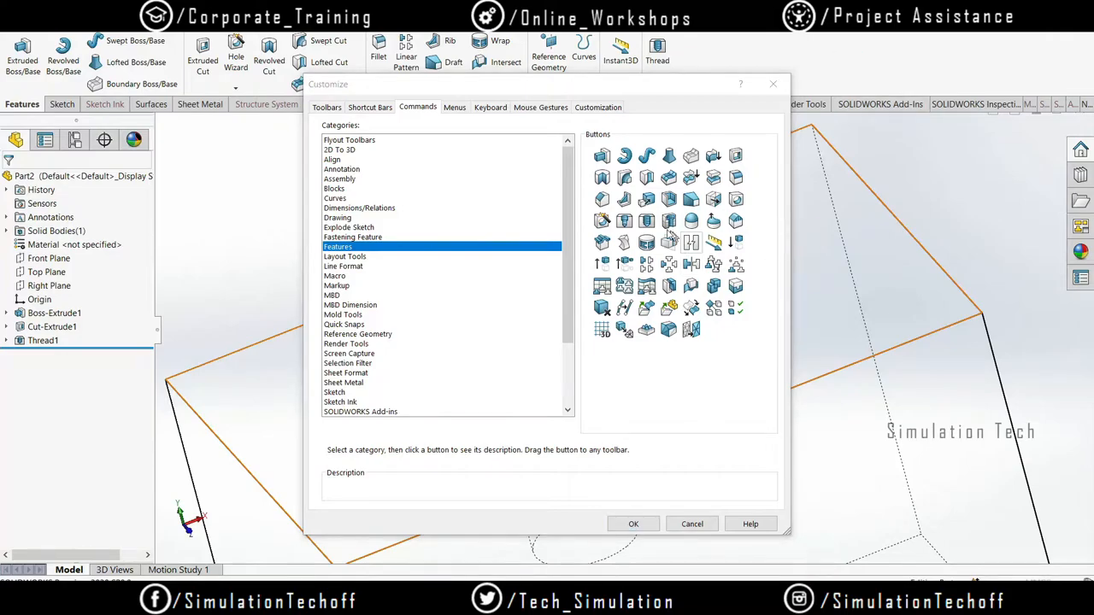
click(774, 83)
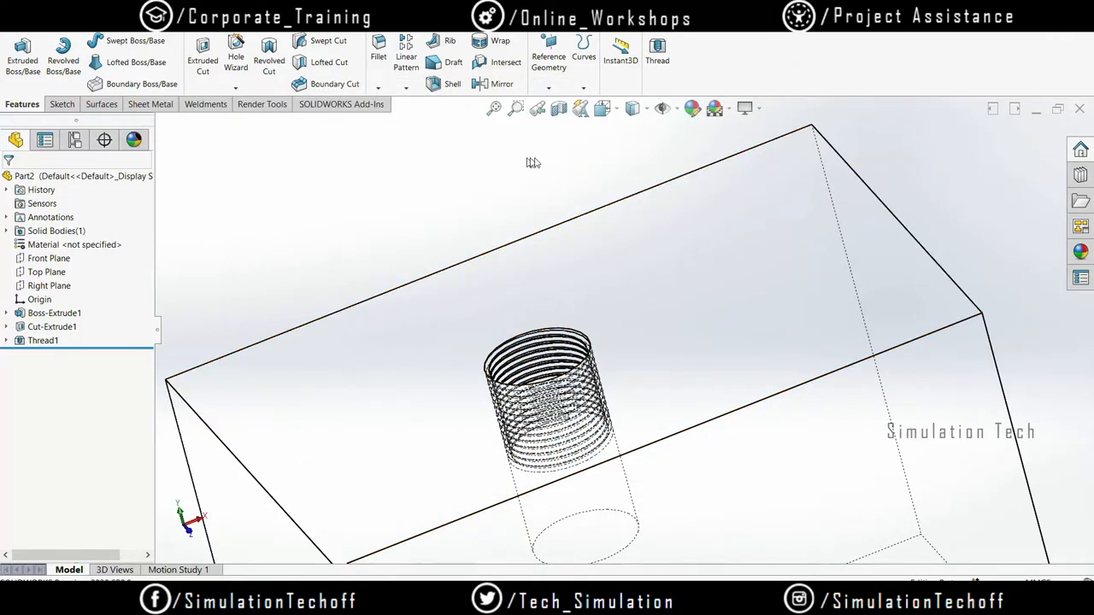
middle_drag(576, 177, 581, 166)
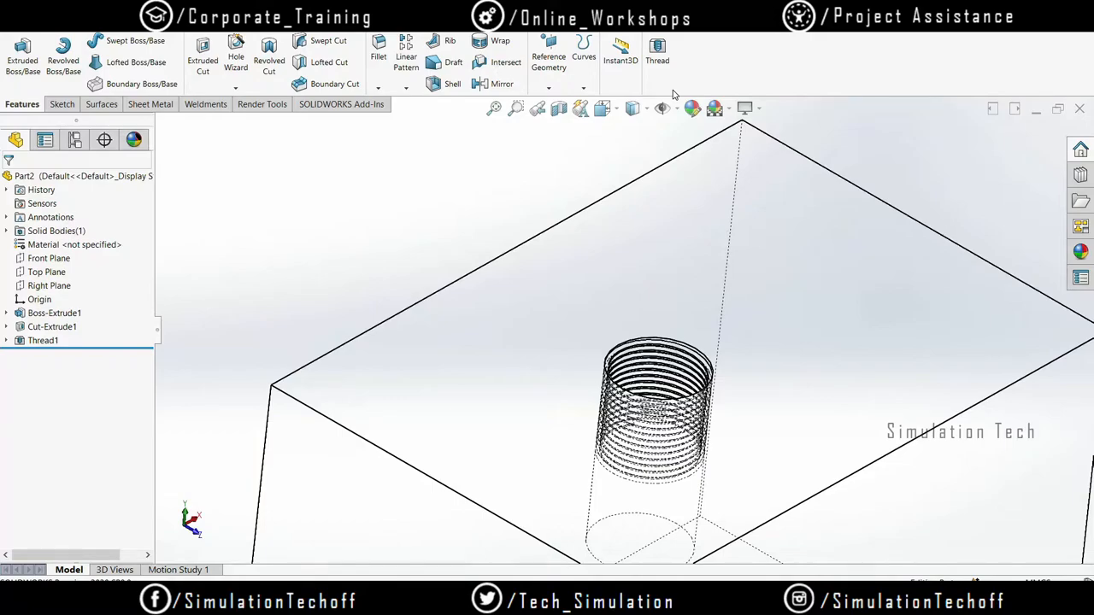
Step: Display the block as shaded with edges
scroll(690, 390, up, 5)
scroll(690, 391, down, 5)
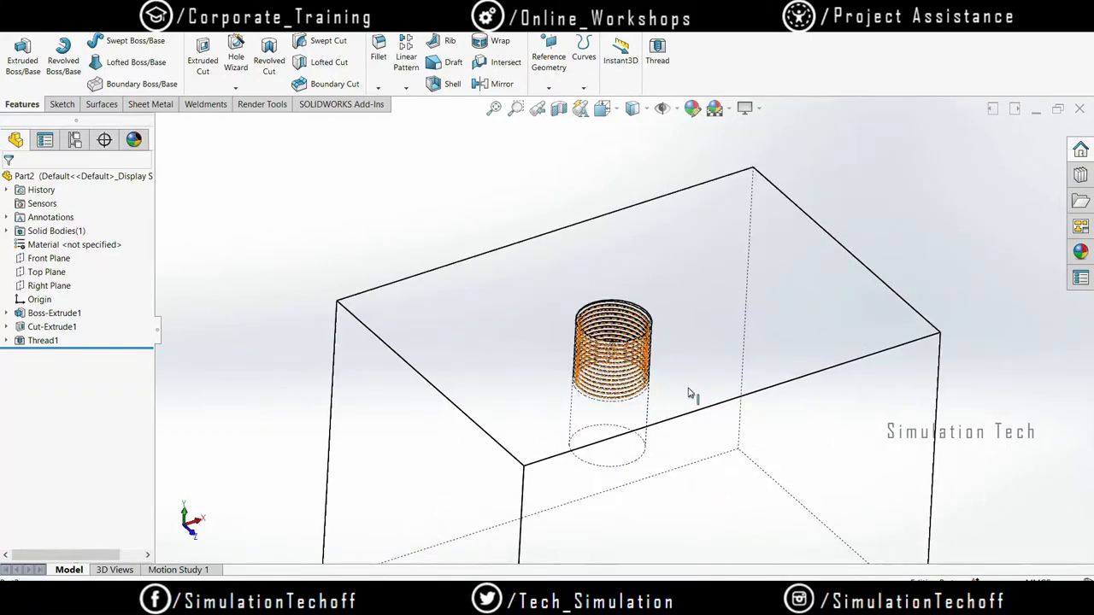
click(622, 110)
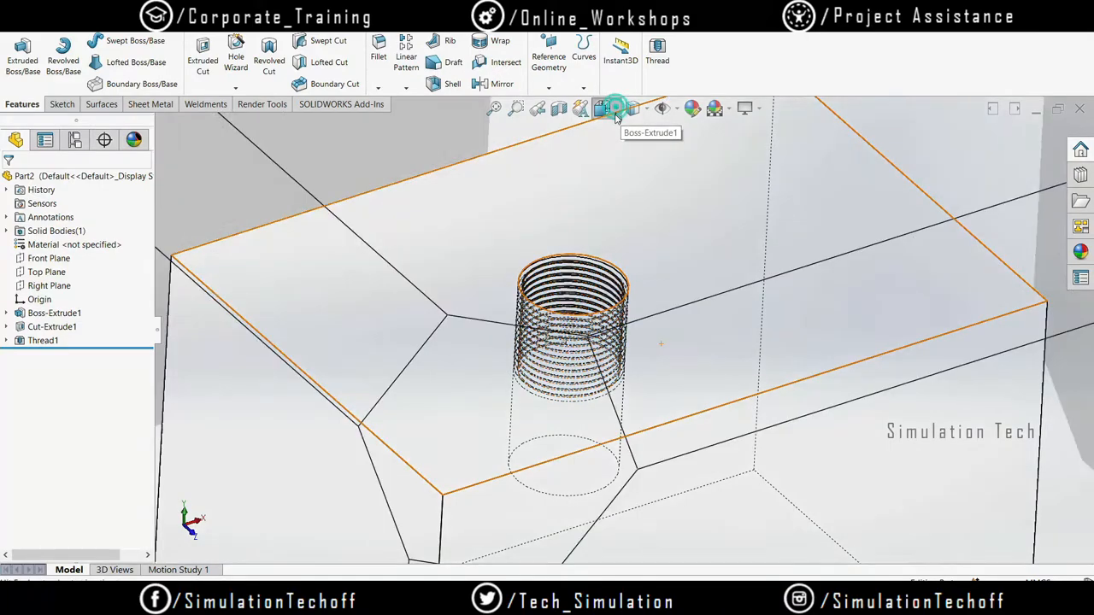
click(632, 109)
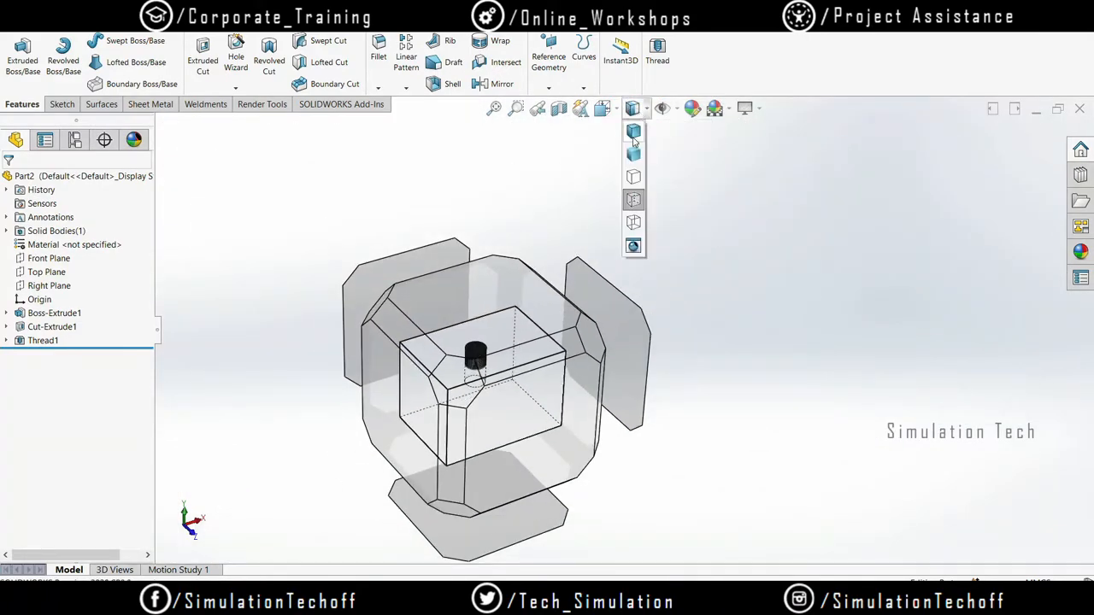
click(633, 154)
scroll(622, 342, up, 2)
scroll(624, 338, down, 2)
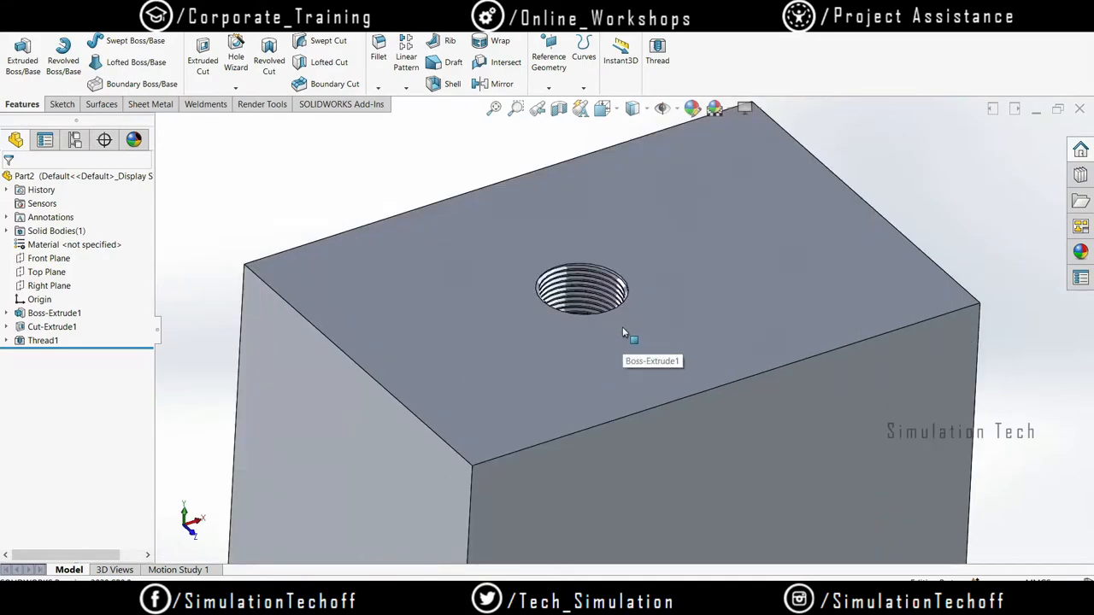
Step: Examine the threaded hole in the block's top face from several angles and distances
scroll(626, 339, up, 4)
middle_drag(701, 342, 693, 342)
scroll(684, 340, up, 2)
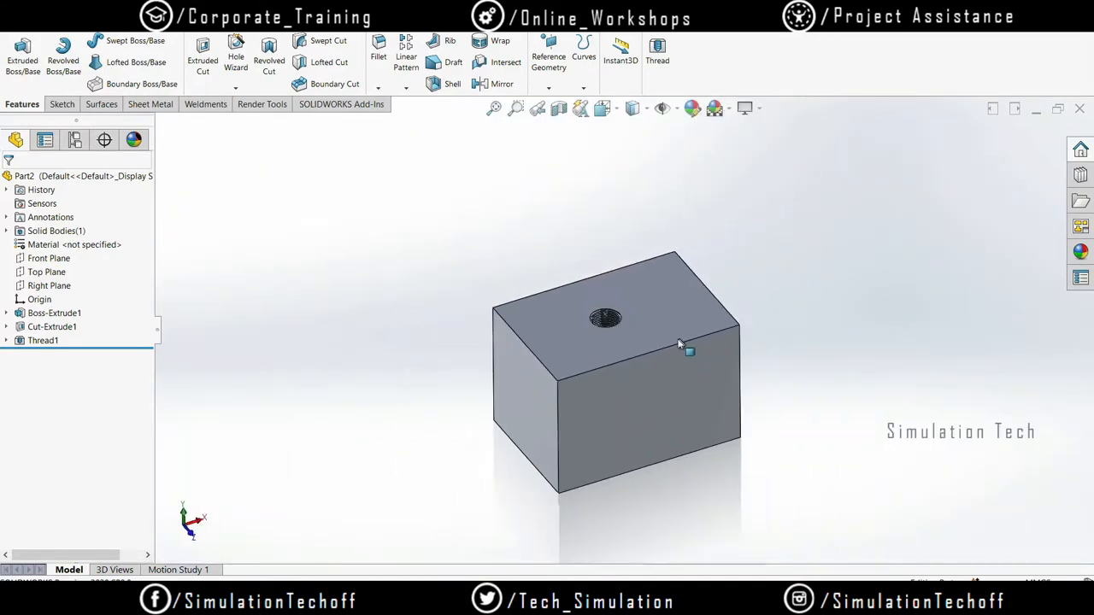
scroll(666, 333, down, 3)
scroll(598, 275, down, 2)
mouse_move(597, 275)
middle_down()
mouse_move(610, 311)
mouse_move(599, 316)
middle_up()
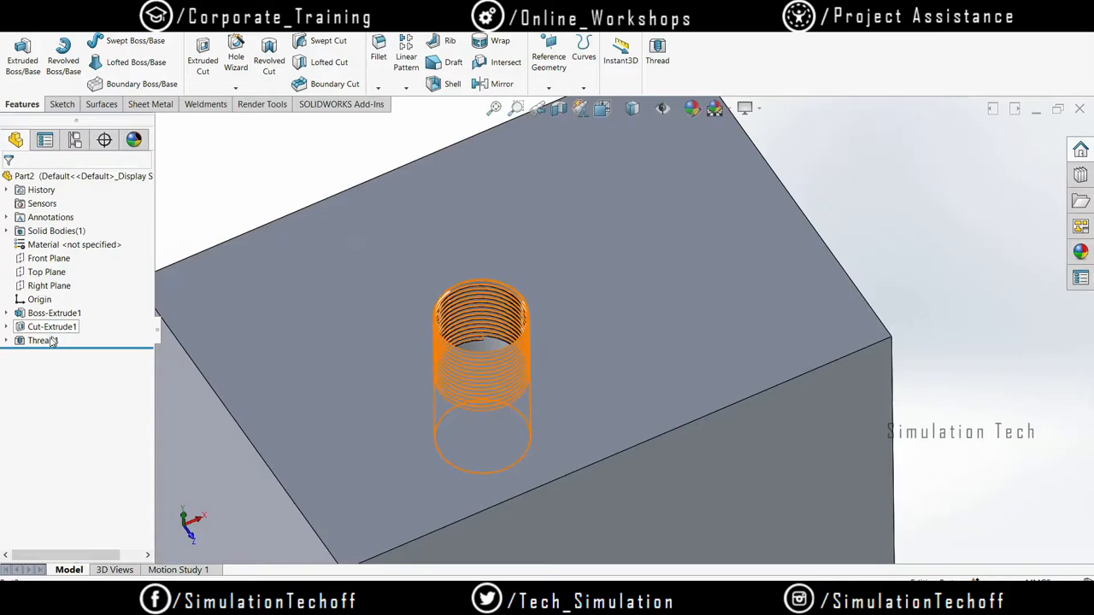
scroll(651, 300, up, 3)
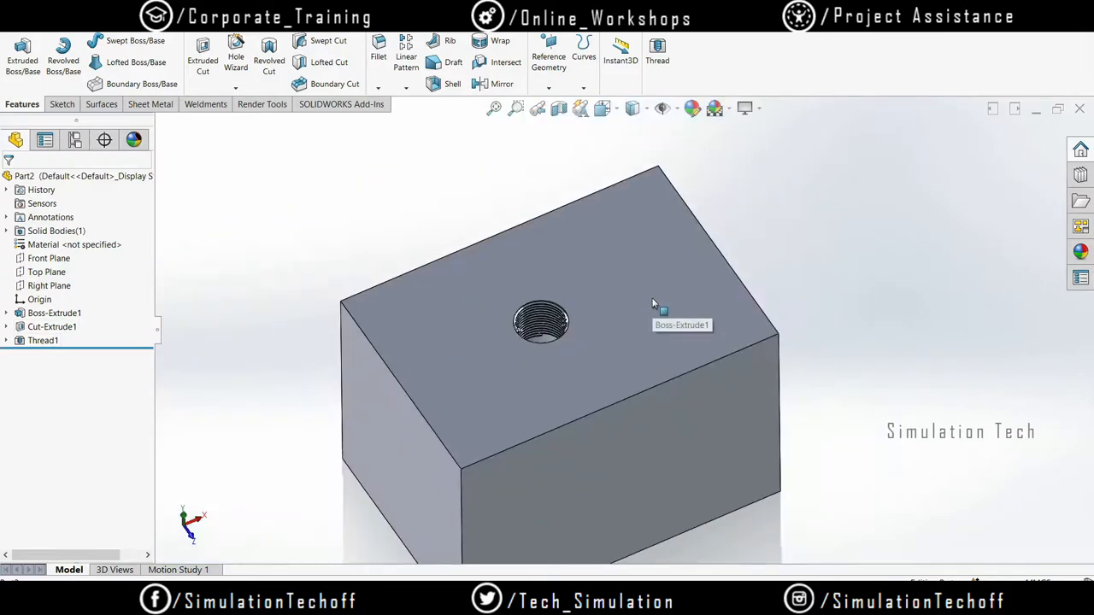
middle_drag(672, 381, 667, 289)
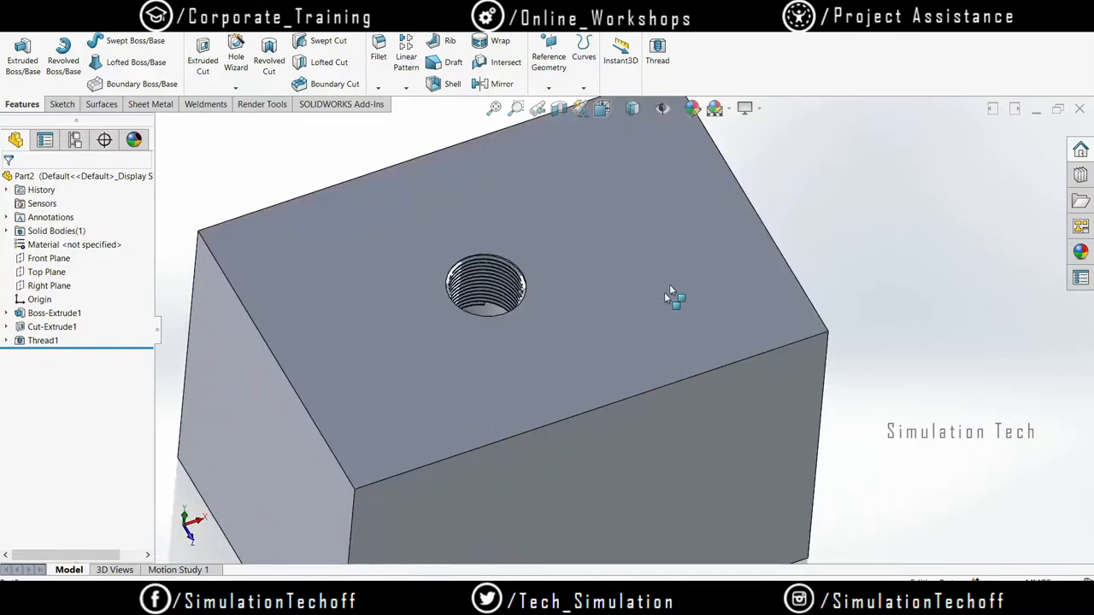
Step: Start a Linear Pattern and choose the Thread1 feature as the feature to pattern
click(408, 62)
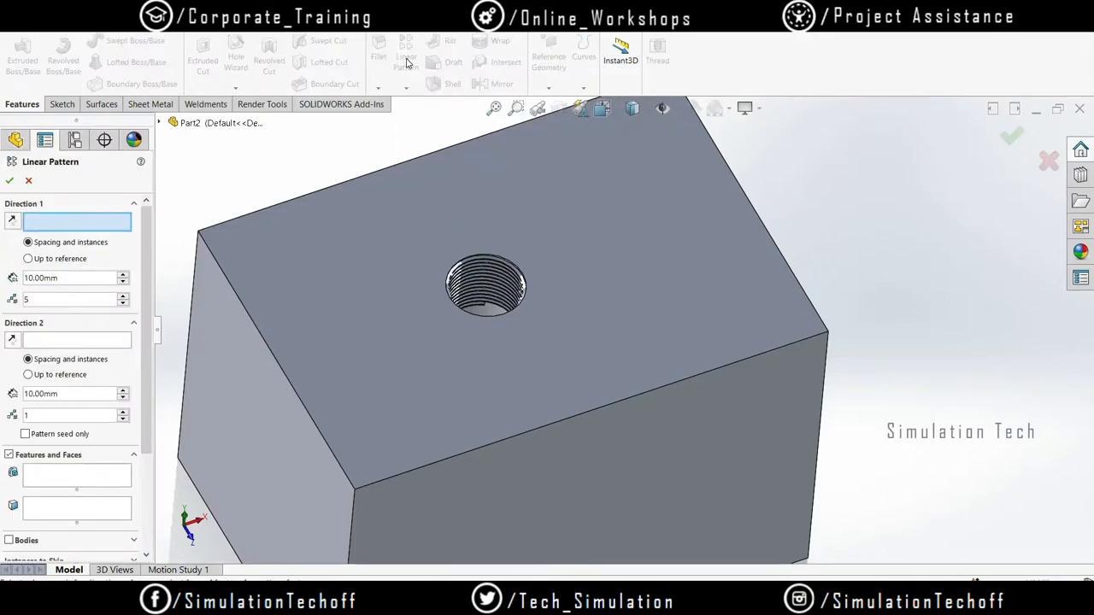
scroll(77, 359, down, 3)
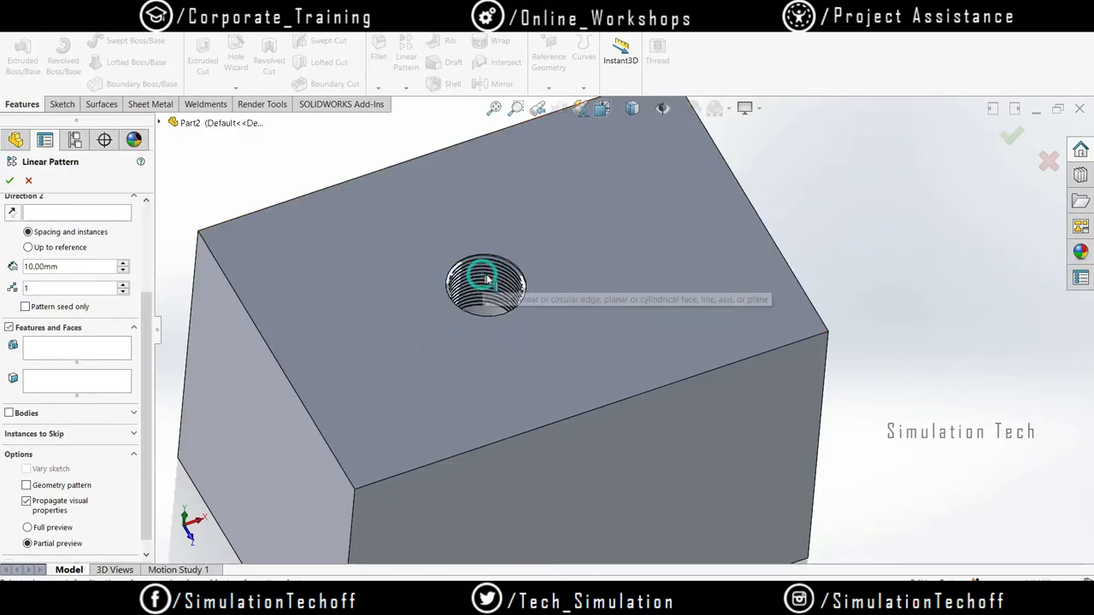
click(161, 124)
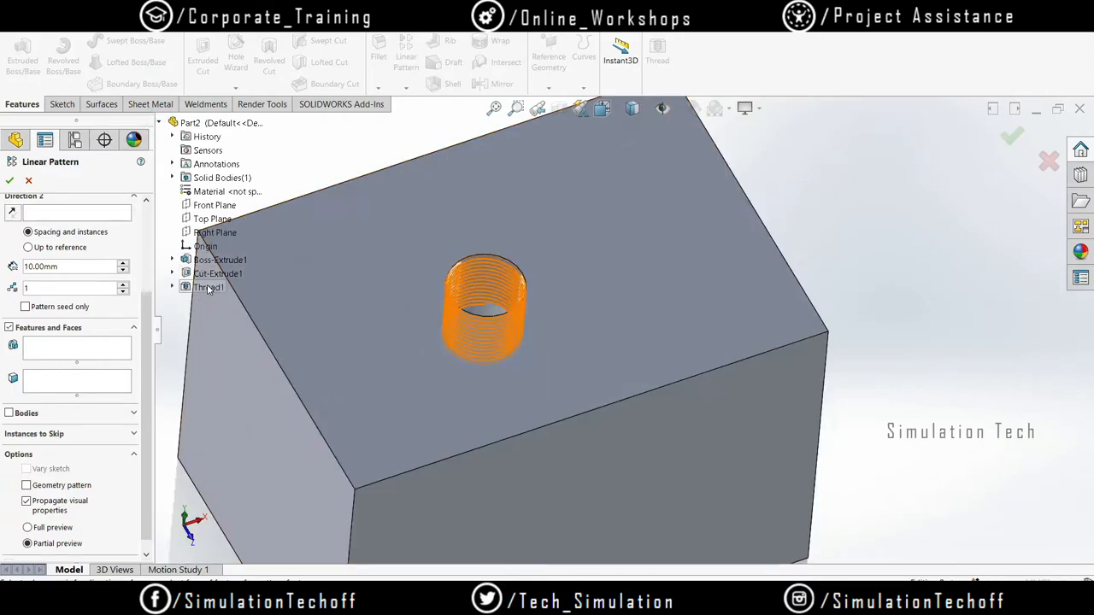
scroll(615, 324, up, 5)
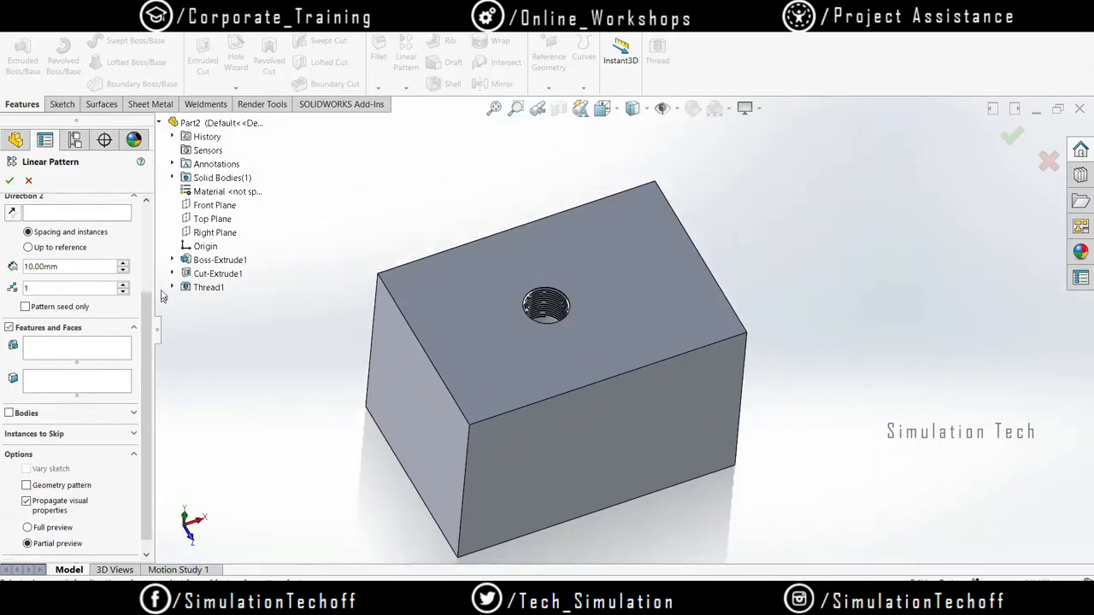
click(209, 288)
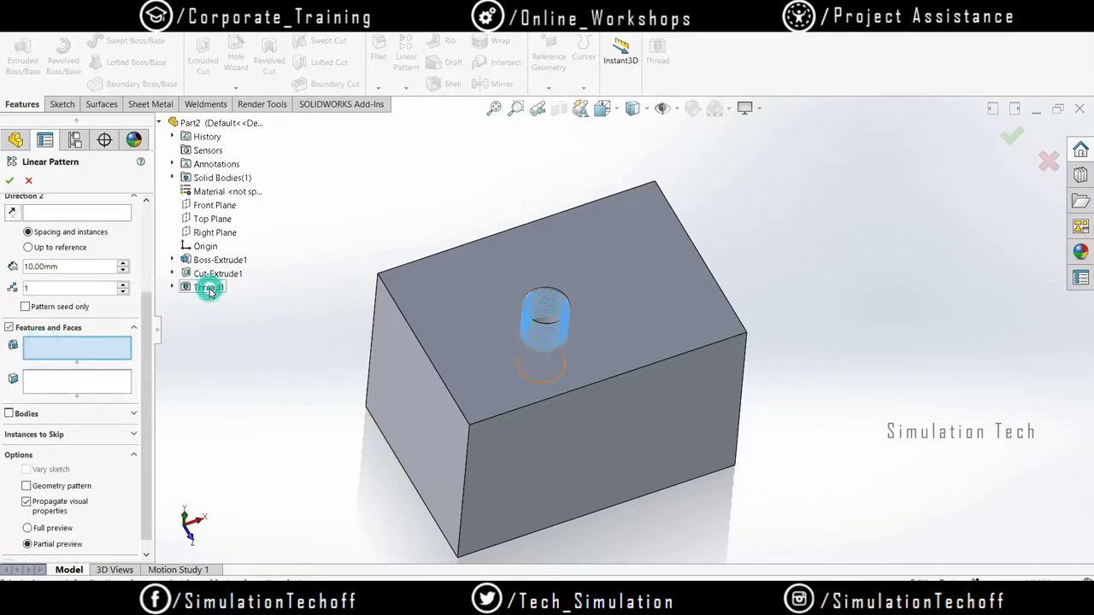
scroll(636, 316, down, 3)
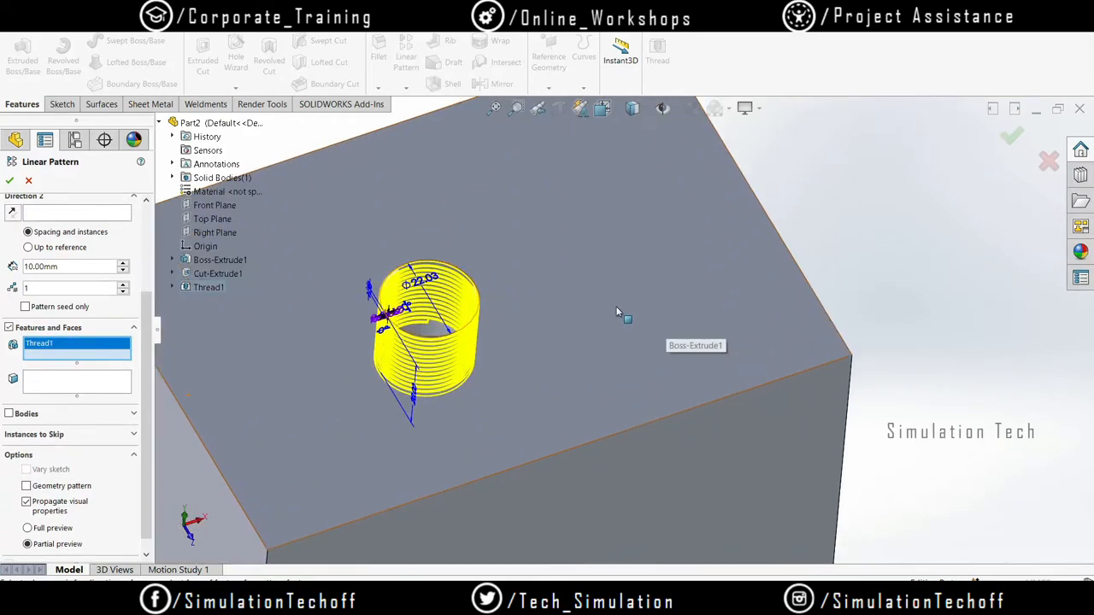
scroll(608, 307, up, 2)
mouse_move(622, 314)
middle_down()
mouse_move(585, 297)
mouse_move(615, 303)
middle_up()
scroll(147, 333, up, 3)
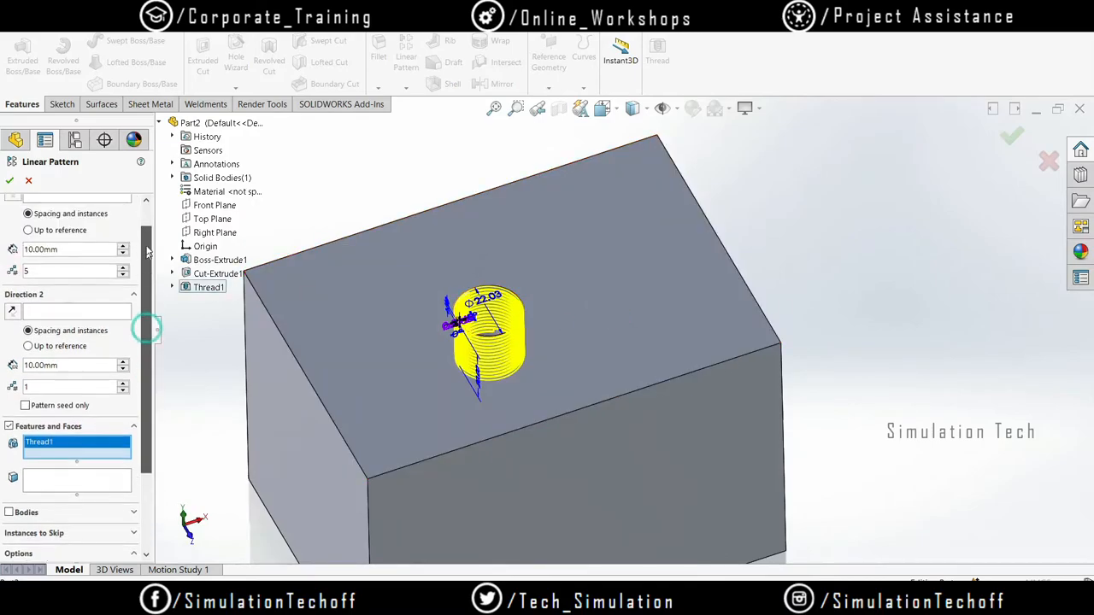
Step: Use the block's long rear top edge as pattern Direction 1 and set the spacing to 30 mm
click(84, 224)
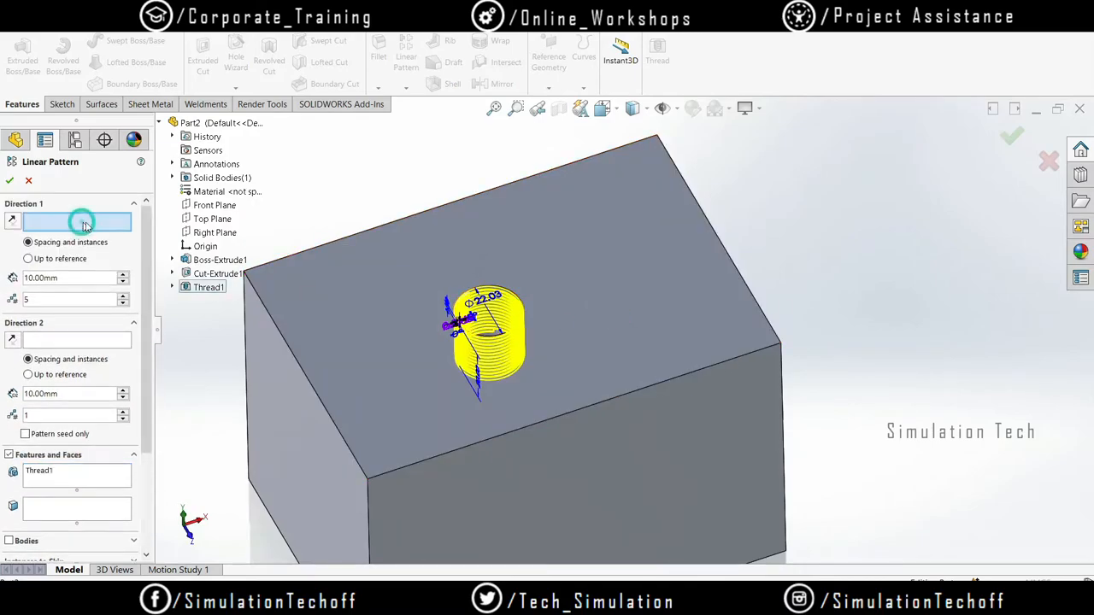
click(427, 211)
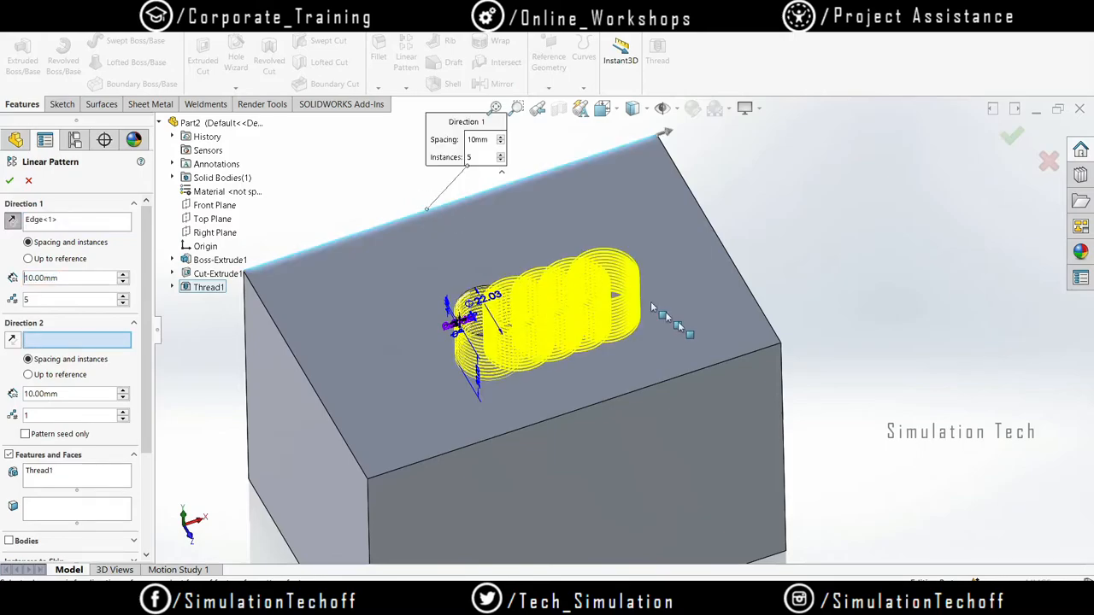
scroll(675, 346, down, 3)
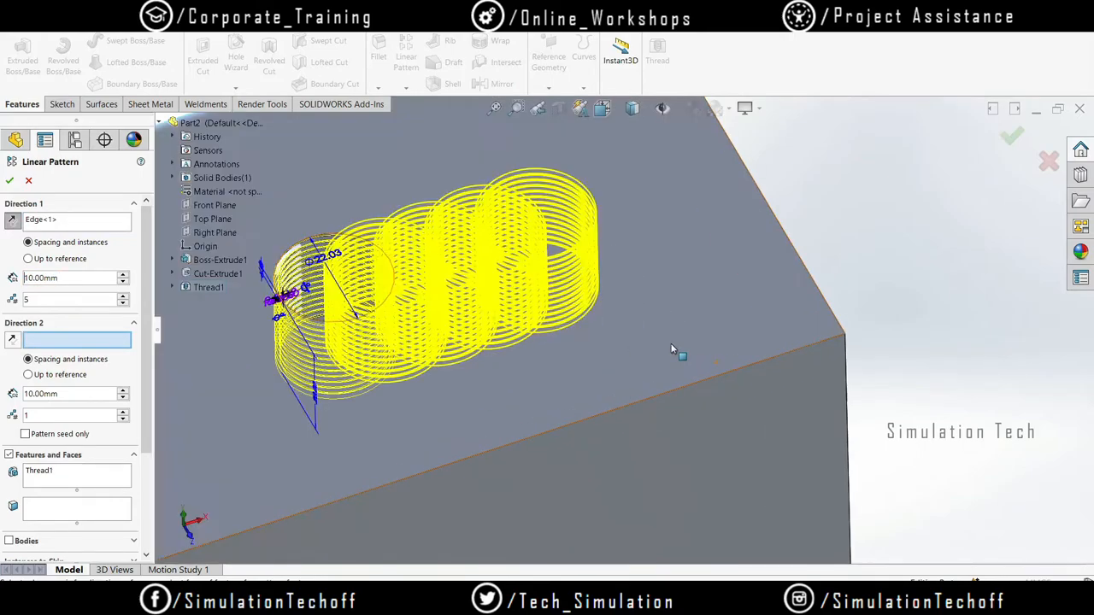
click(122, 276)
click(122, 276)
click(122, 276)
scroll(596, 369, up, 2)
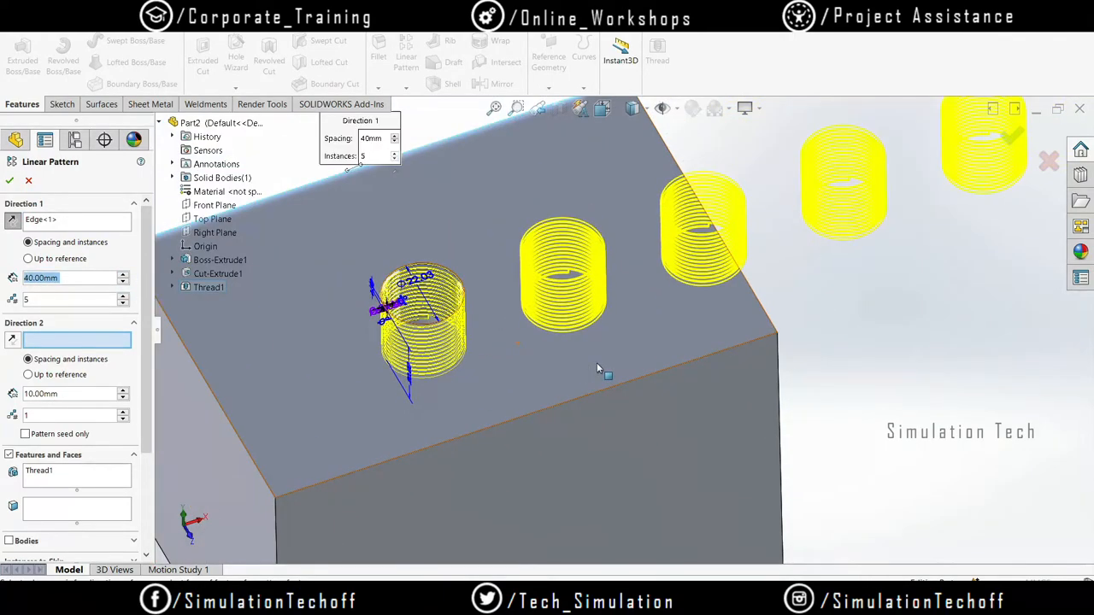
click(122, 281)
middle_drag(584, 363, 549, 353)
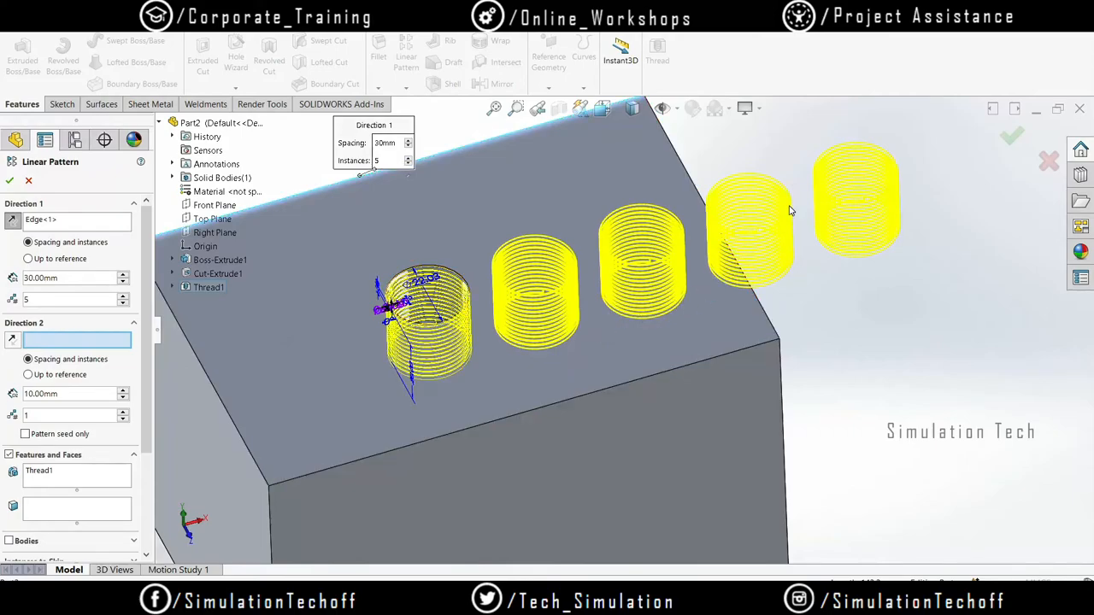
Step: Set the number of Direction 1 instances to 3 and try to create the thread pattern
click(123, 303)
click(123, 303)
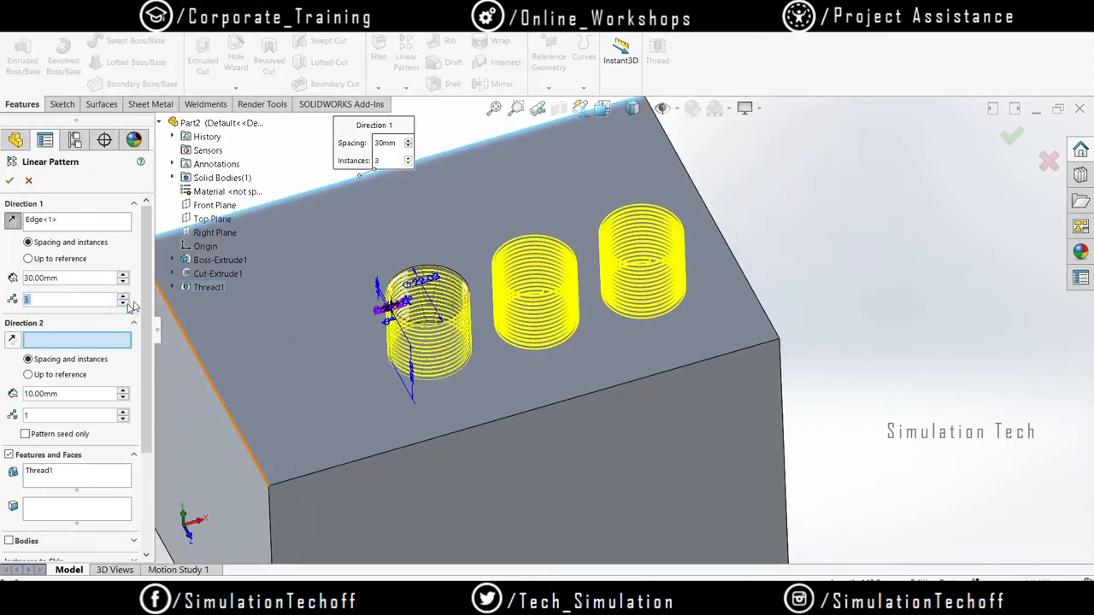
scroll(595, 366, down, 1)
scroll(585, 331, up, 2)
scroll(583, 259, down, 2)
middle_drag(607, 360, 612, 367)
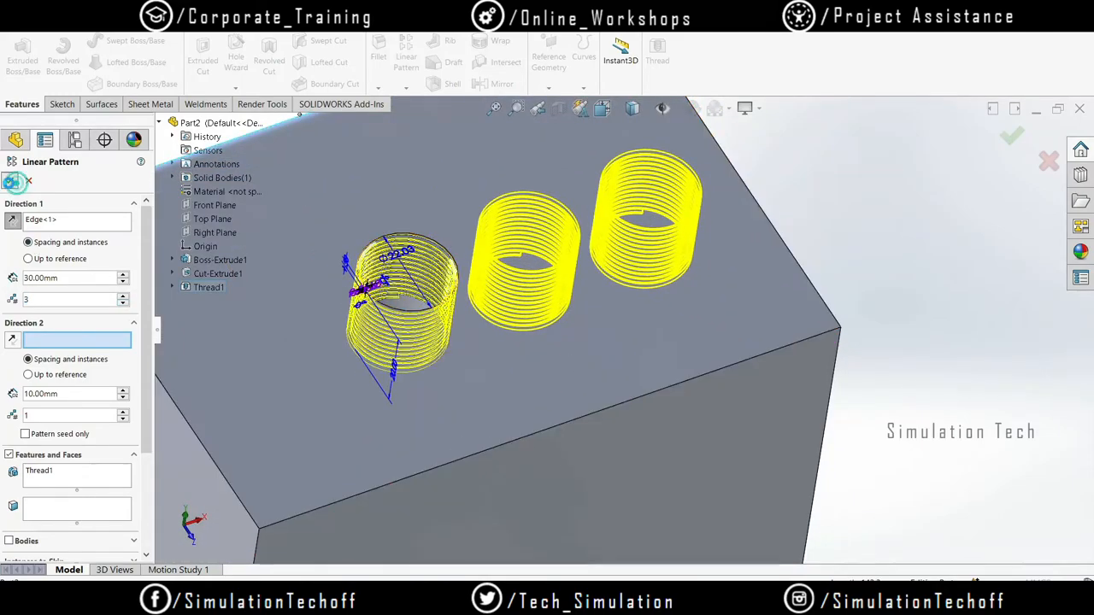
click(10, 182)
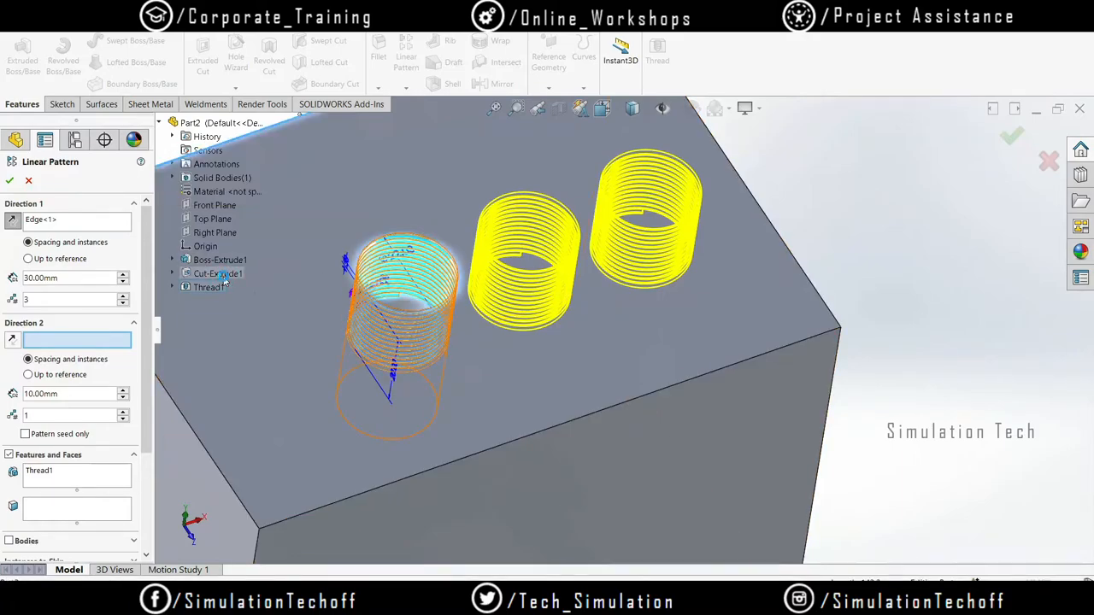
Step: Add the Cut-Extrude1 hole to the features being patterned and create the linear pattern of threaded holes
drag(147, 336, 151, 387)
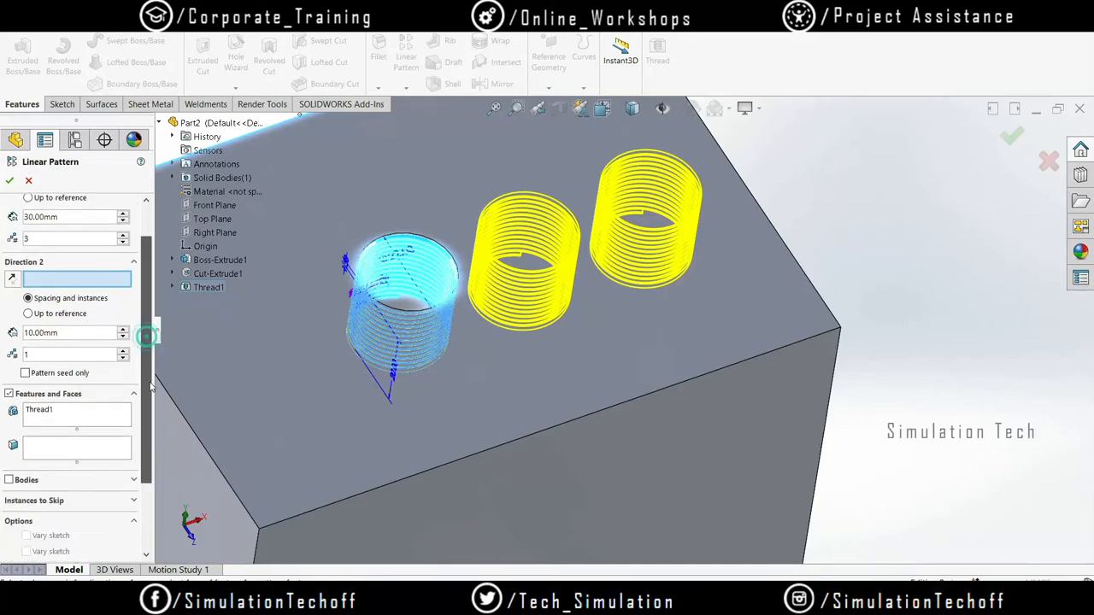
click(97, 408)
click(227, 275)
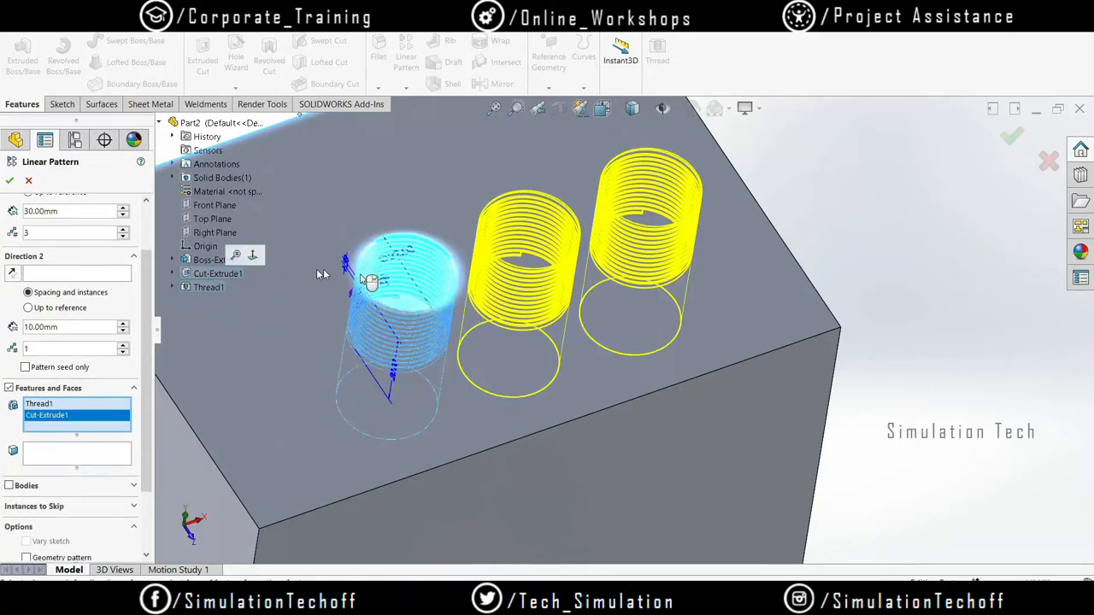
scroll(479, 283, up, 2)
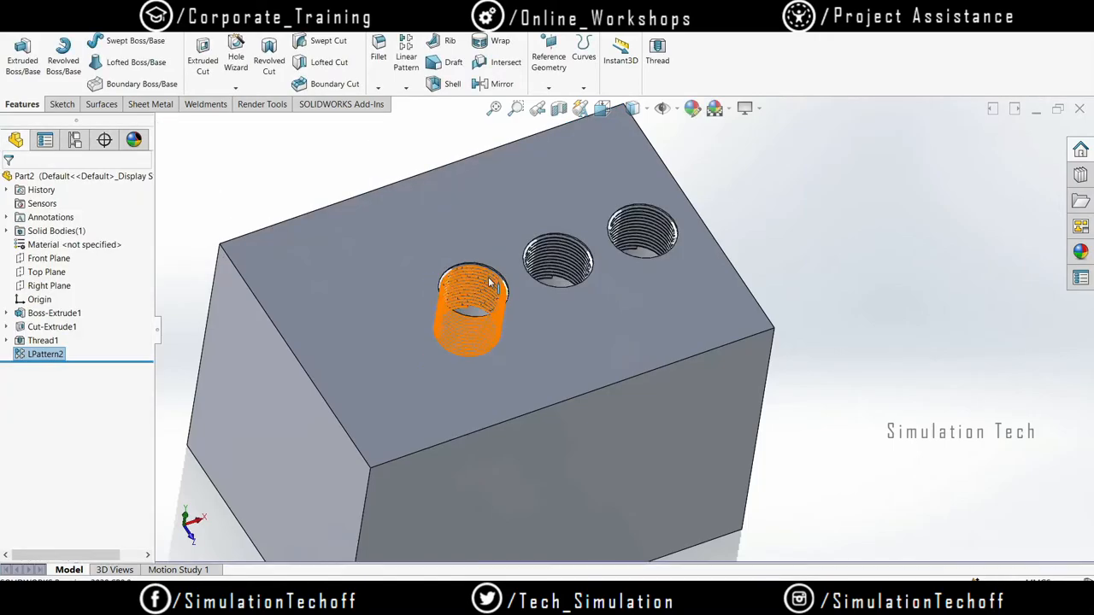
mouse_move(640, 344)
middle_down()
mouse_move(606, 379)
mouse_move(635, 430)
mouse_move(620, 373)
mouse_move(647, 384)
mouse_move(645, 356)
mouse_move(624, 348)
middle_up()
scroll(624, 348, up, 2)
scroll(624, 348, down, 2)
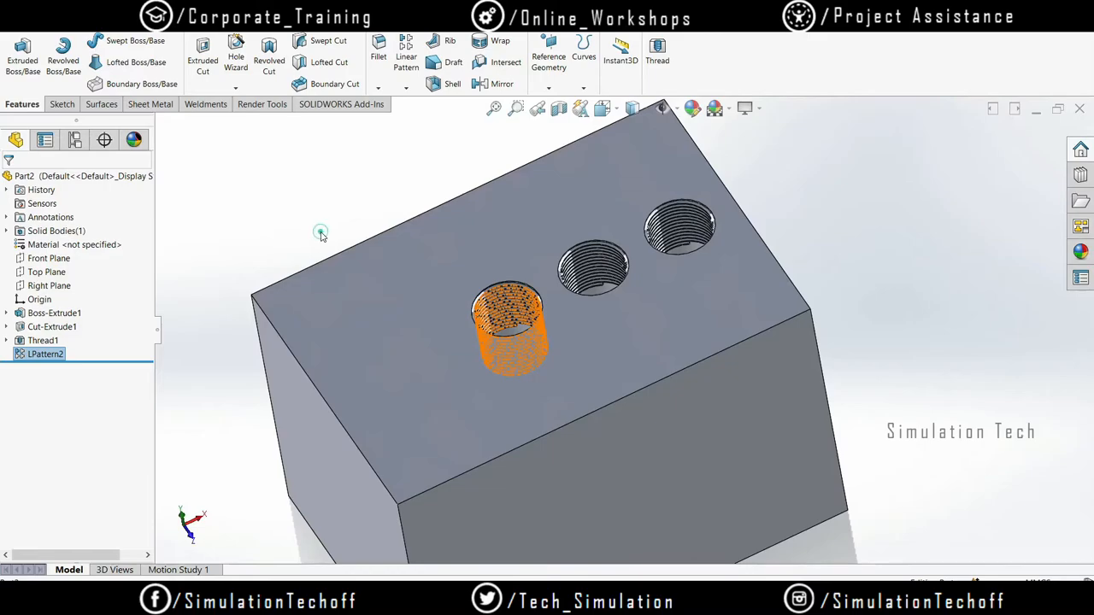
Step: Delete the linear pattern feature LPattern2 from the part
click(316, 233)
click(406, 89)
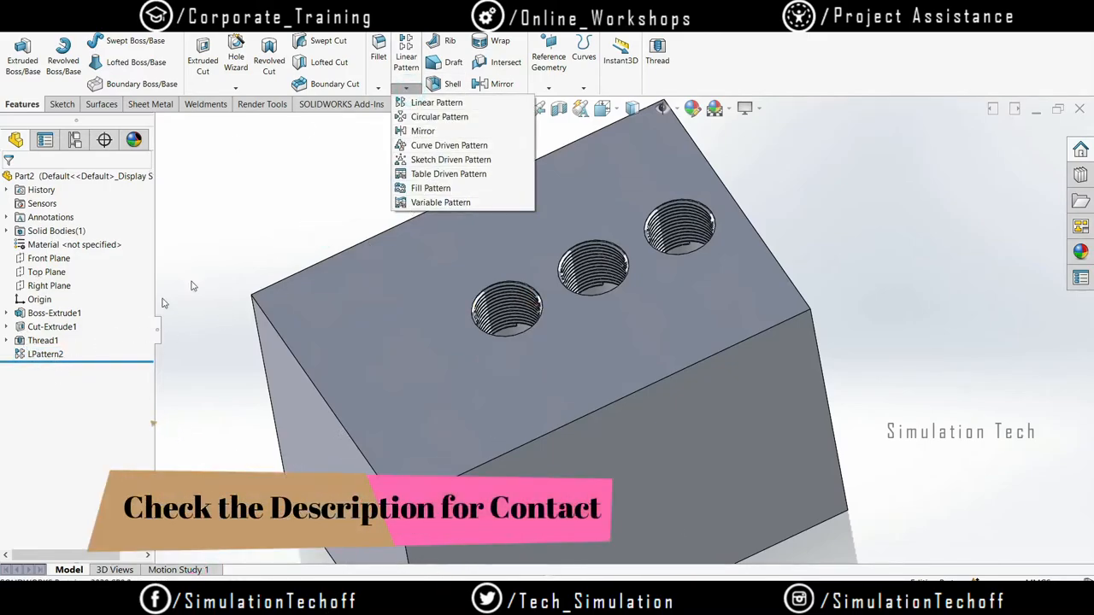
right_click(45, 354)
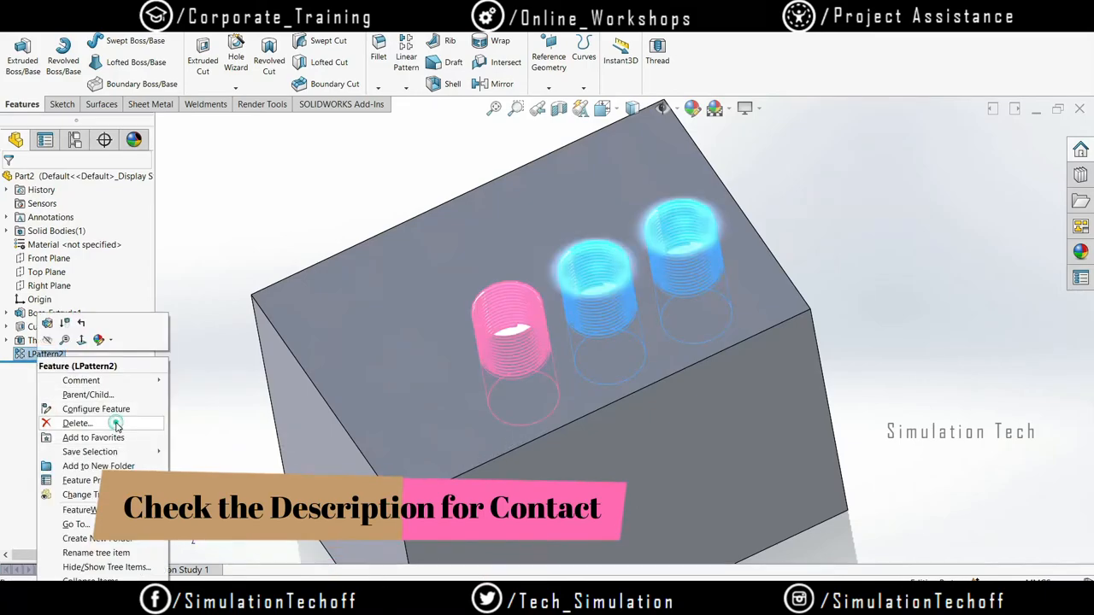
click(113, 423)
click(630, 226)
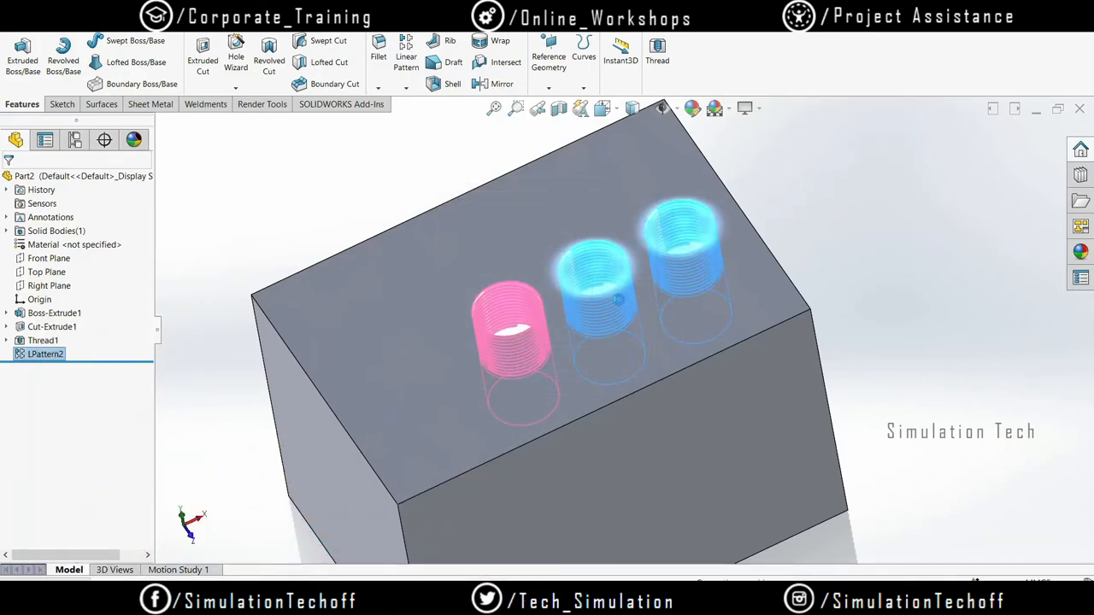
Step: Start a sketch on the block's top face and place four points around the threaded hole, one toward each corner
scroll(619, 299, down, 3)
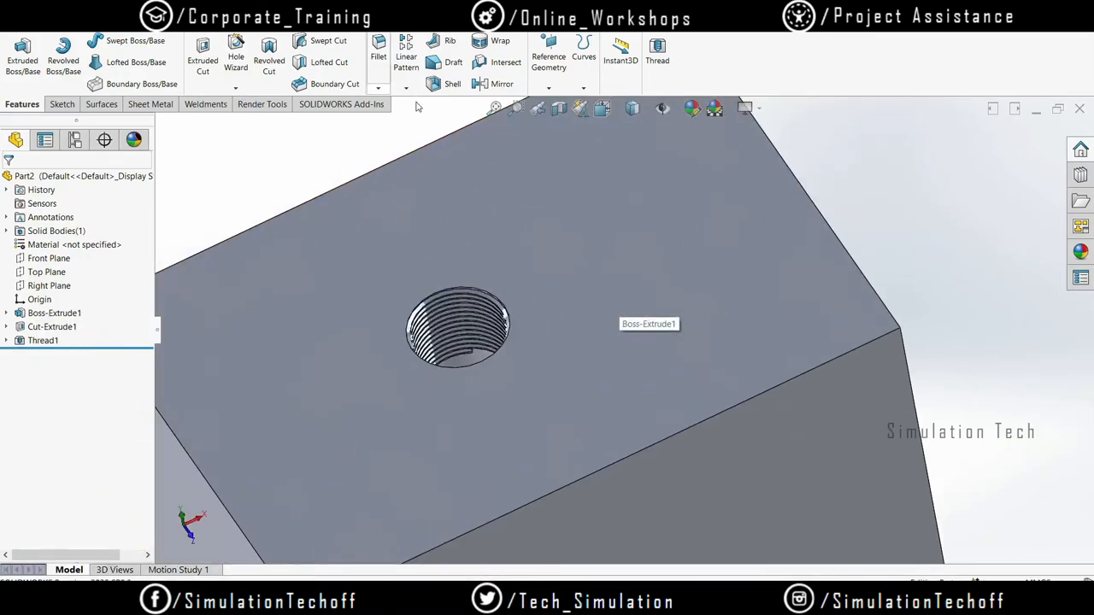
click(61, 104)
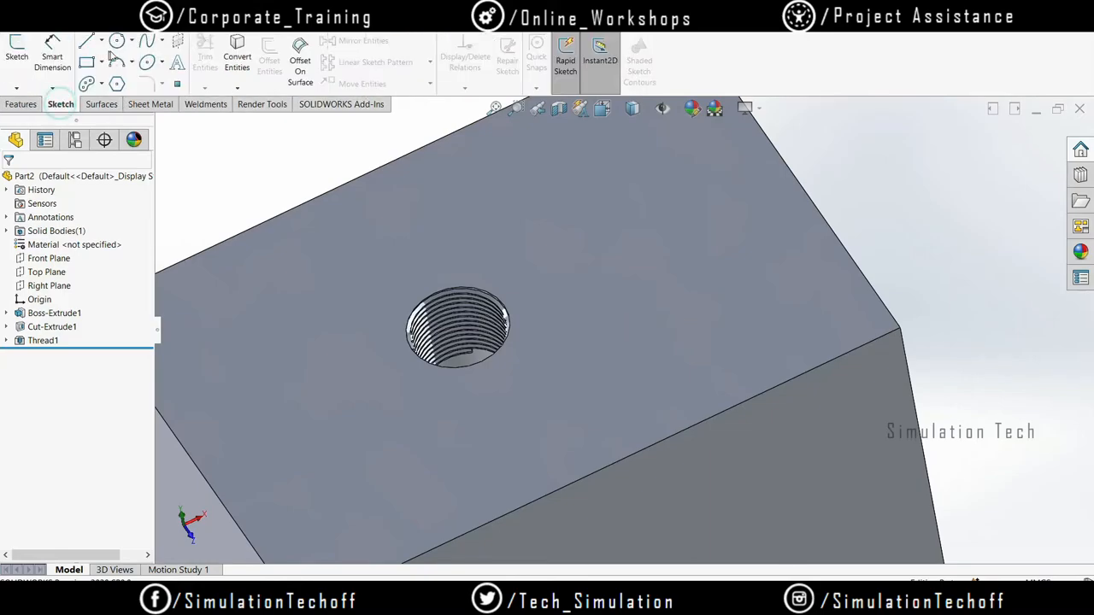
click(178, 84)
click(248, 318)
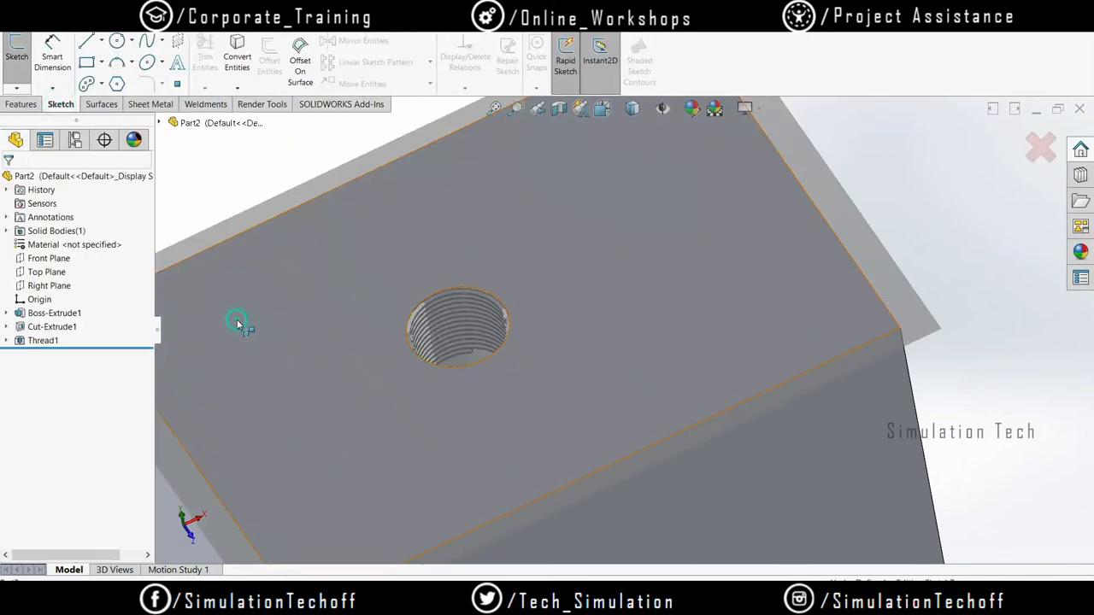
click(238, 321)
click(348, 498)
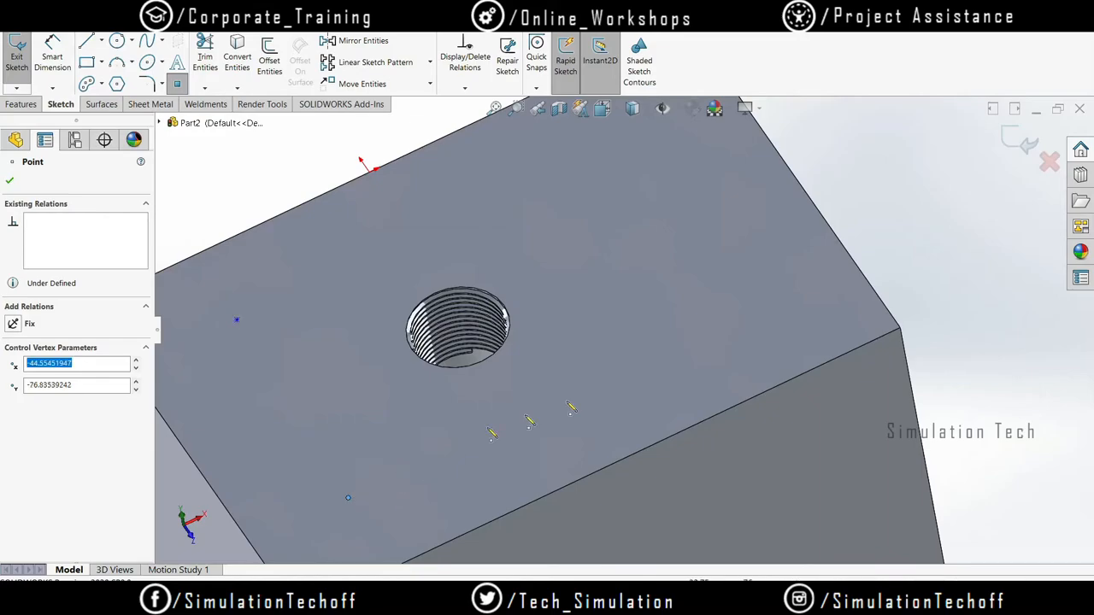
click(762, 327)
click(613, 151)
key(Escape)
key(f)
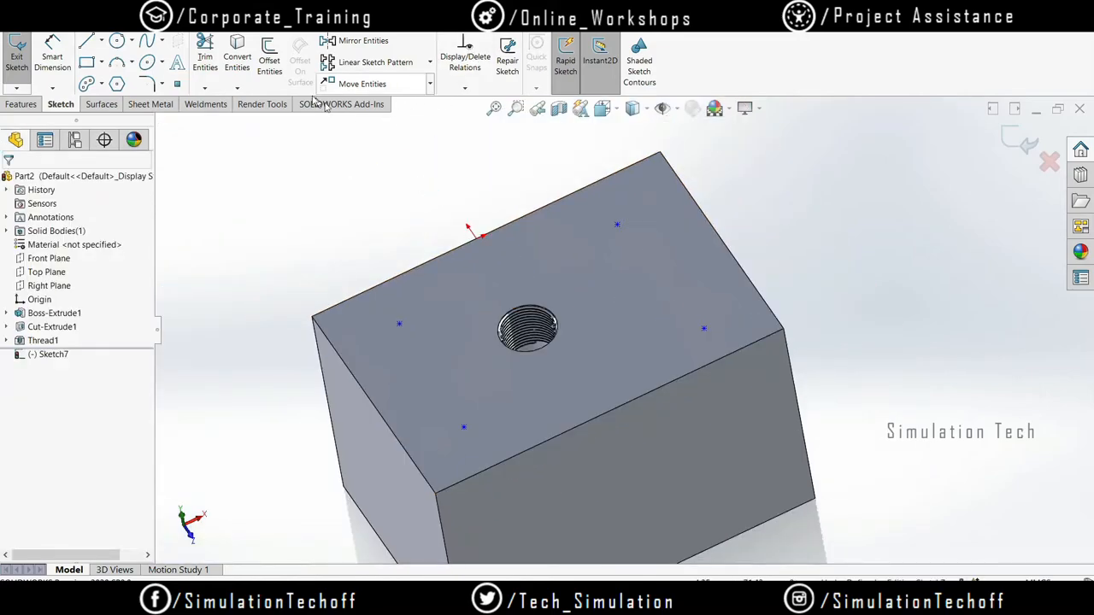
Step: Close the four-point sketch and set up a Sketch Driven Pattern from Sketch7 with Thread1 as the feature to pattern
click(430, 62)
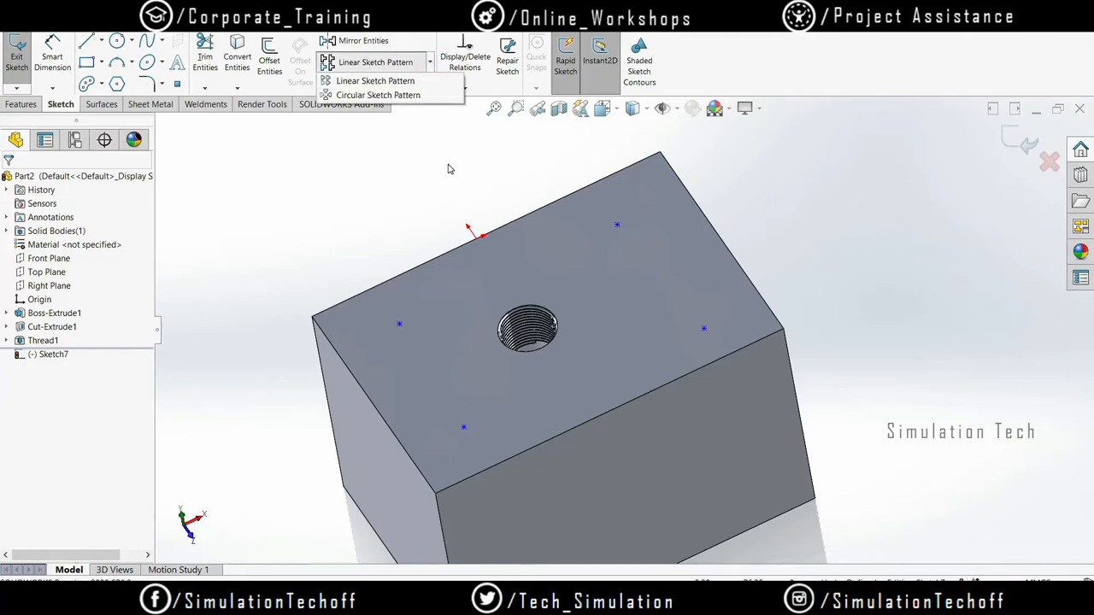
click(1005, 140)
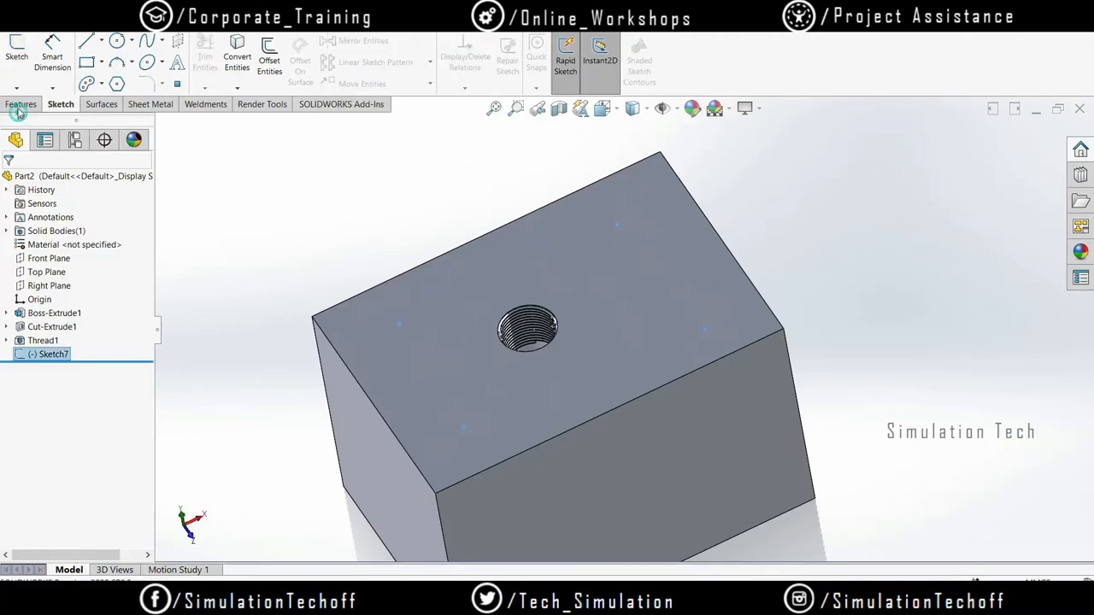
click(406, 89)
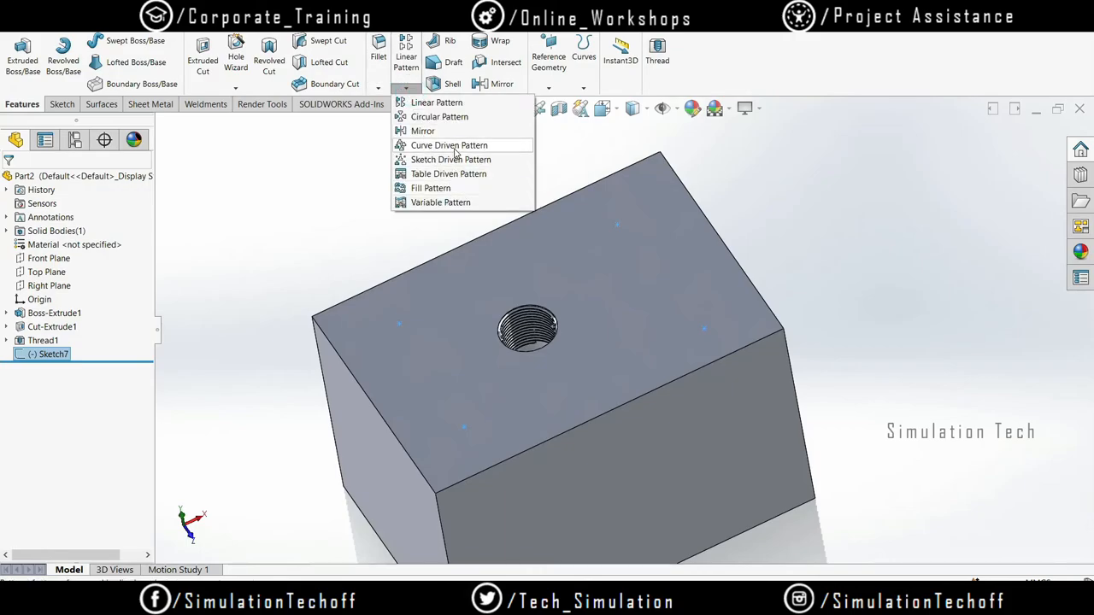
click(453, 159)
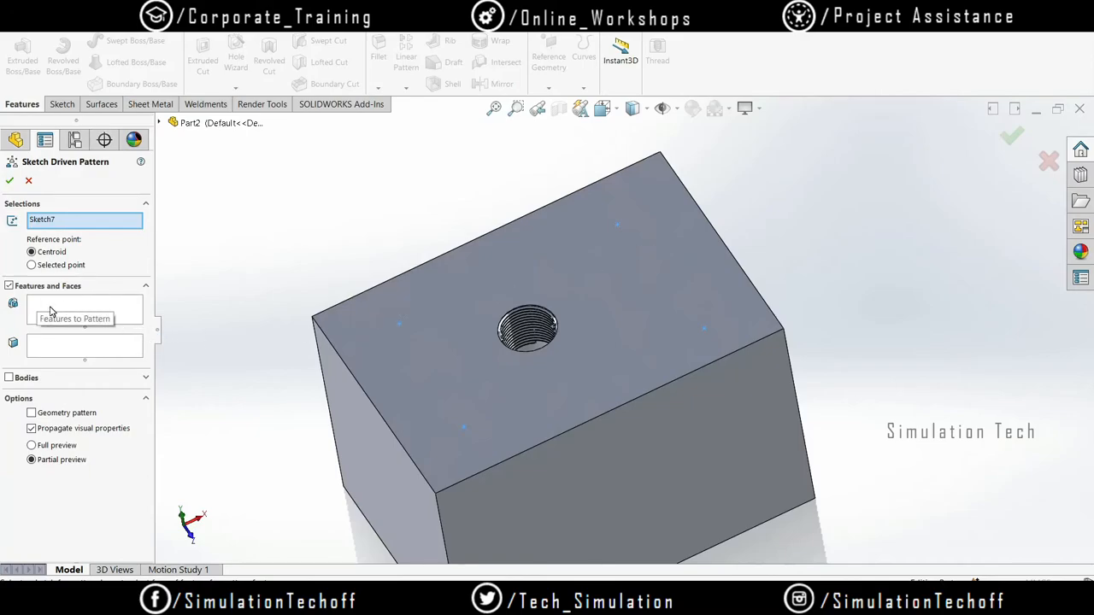
click(161, 123)
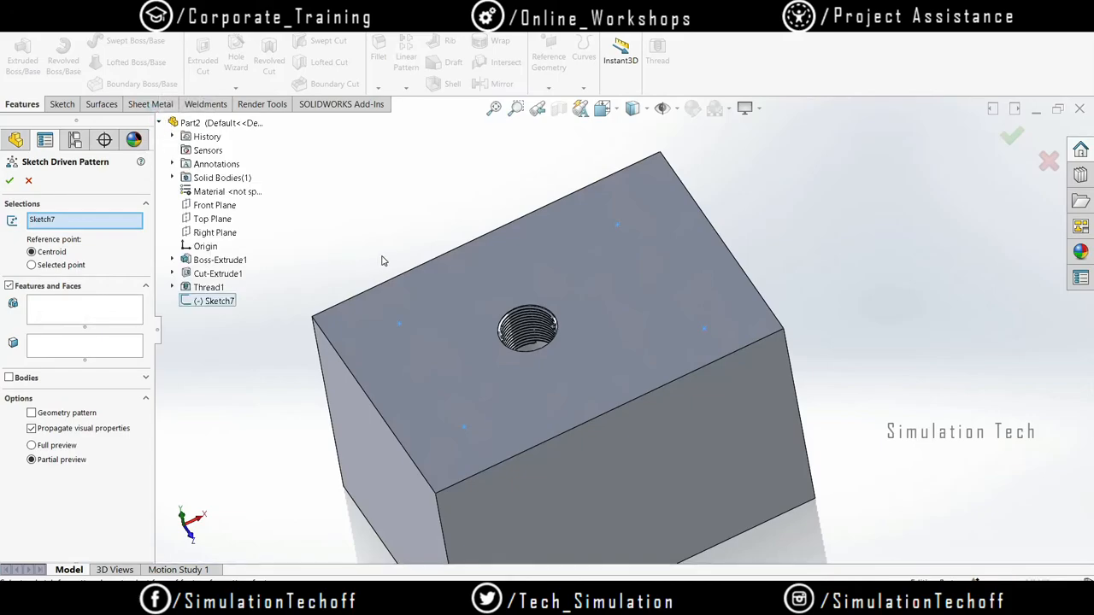
click(224, 275)
click(94, 312)
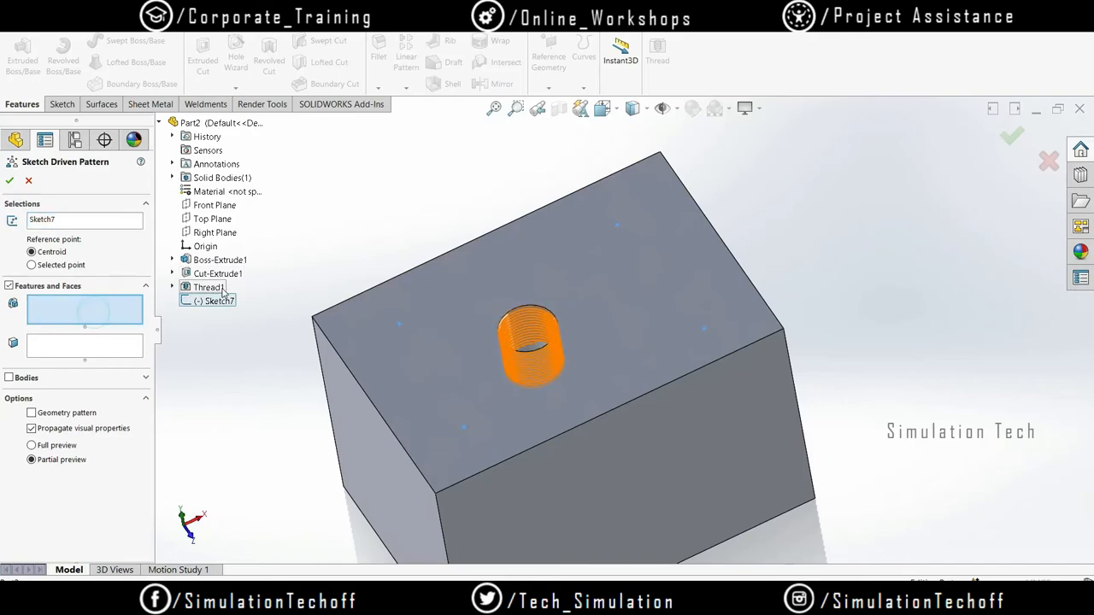
click(215, 287)
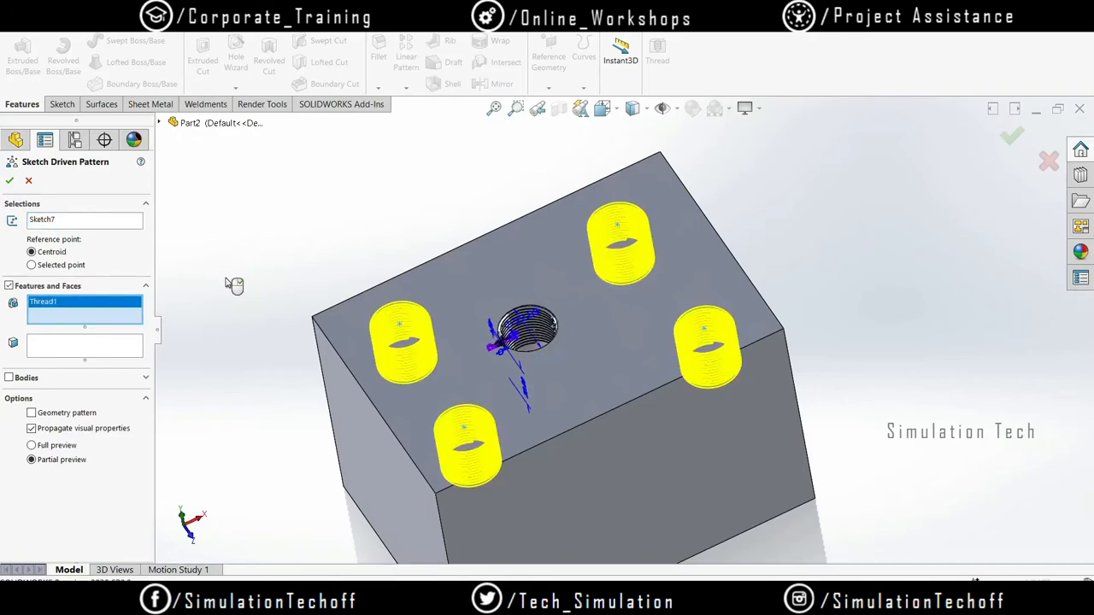
Step: Add the Cut-Extrude1 hole to the features being patterned and create the sketch driven pattern of threaded holes
click(162, 123)
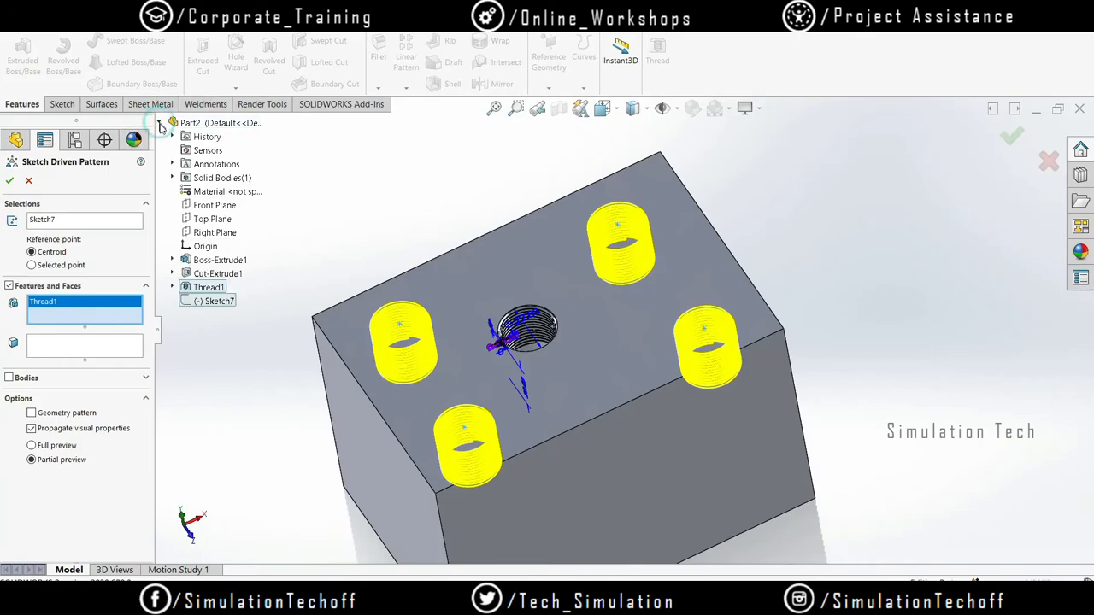
click(222, 274)
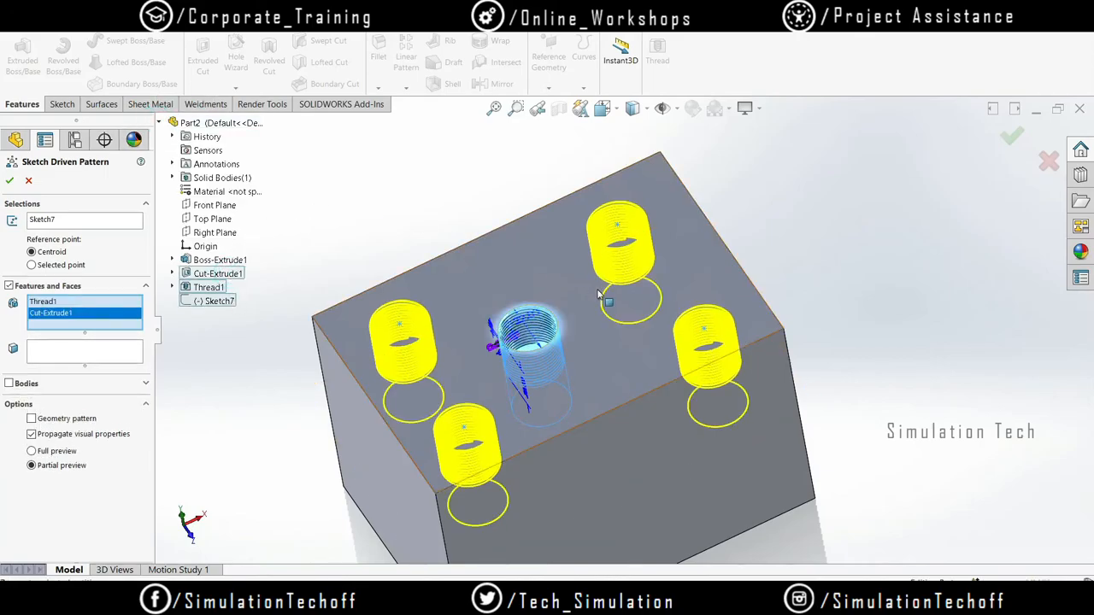
middle_drag(605, 313, 533, 385)
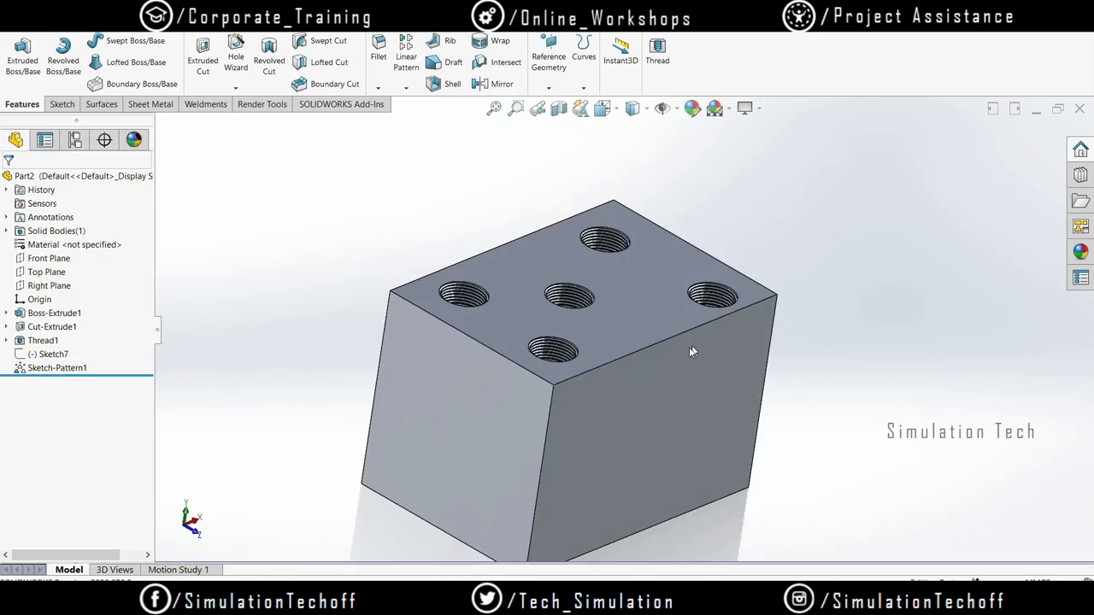
middle_drag(692, 352, 658, 391)
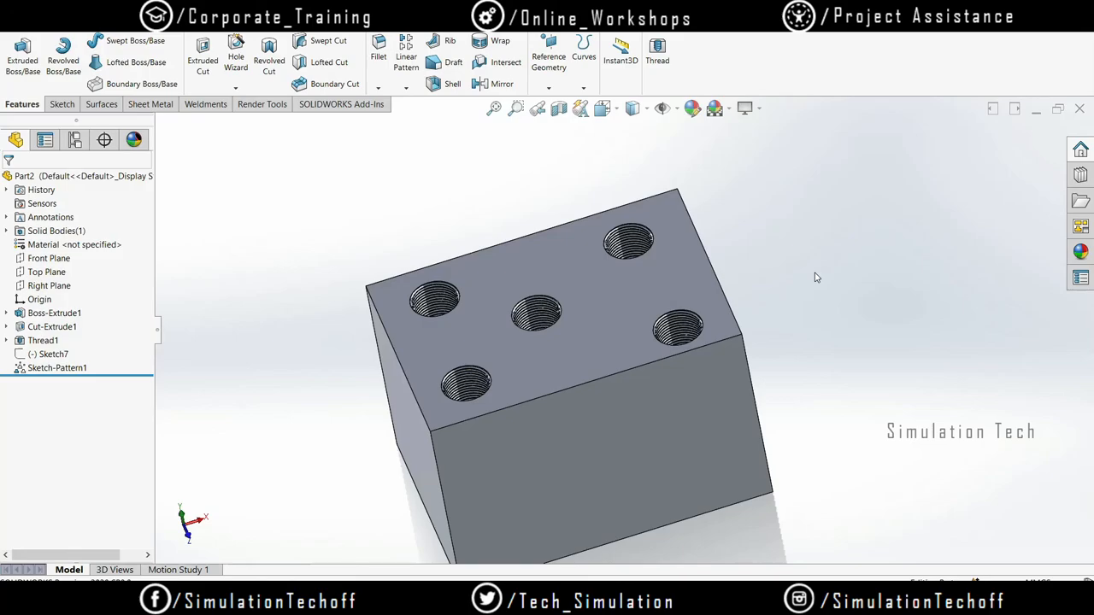